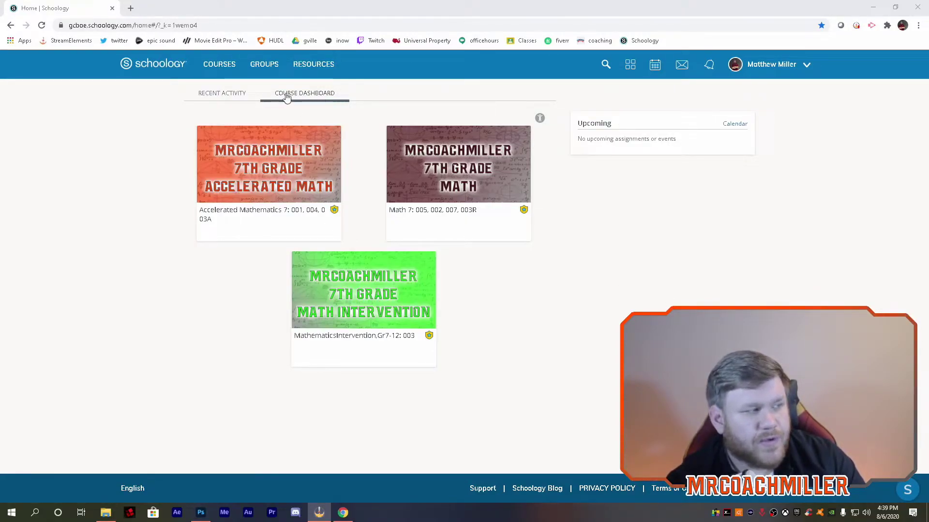
# - Compare the home page's Recent Activity feed with the Course Dashboard, finishing on the Course Dashboard
pyautogui.click(231, 95)
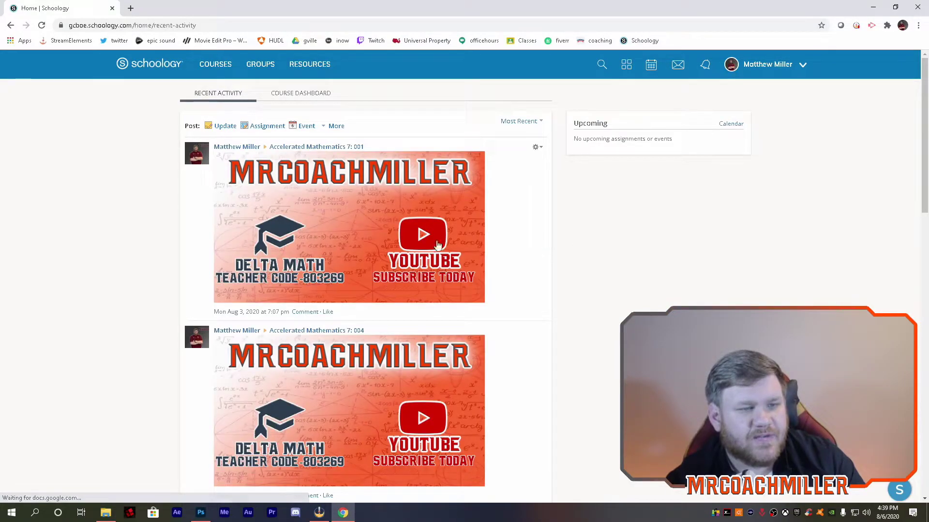
pyautogui.scroll(-10, 341, 233)
pyautogui.scroll(-6, 353, 258)
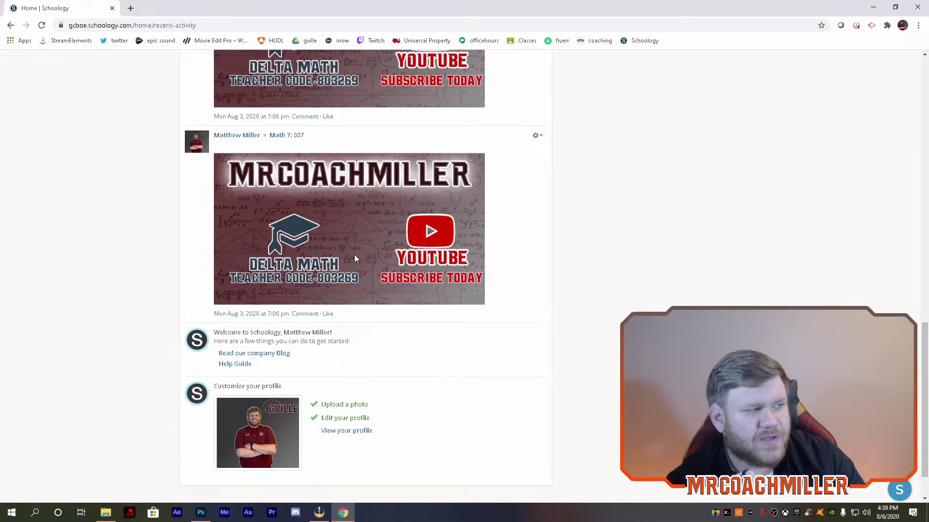
pyautogui.scroll(12, 358, 266)
pyautogui.scroll(5, 358, 266)
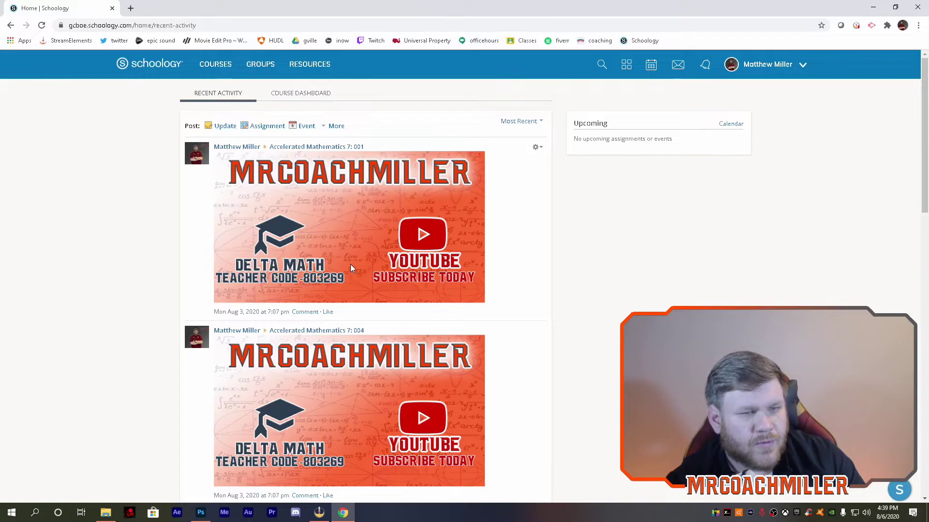
pyautogui.click(300, 94)
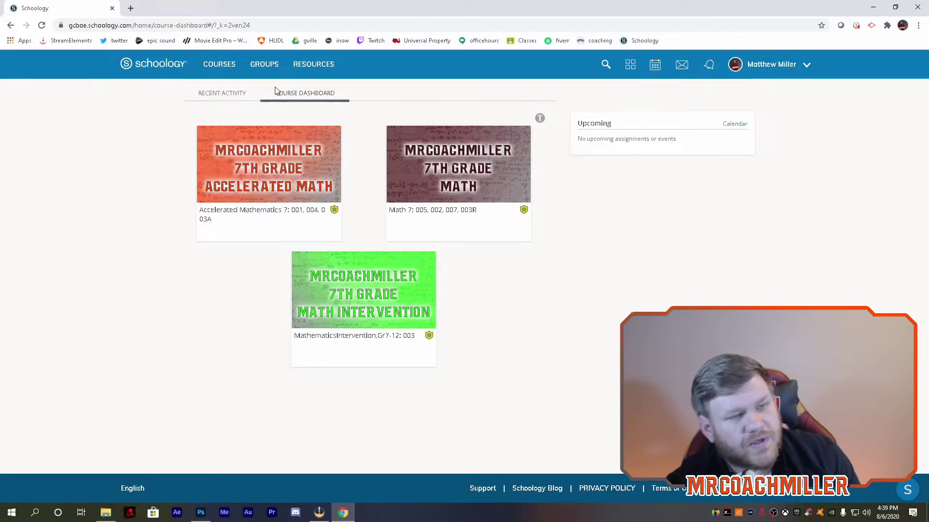
pyautogui.click(234, 95)
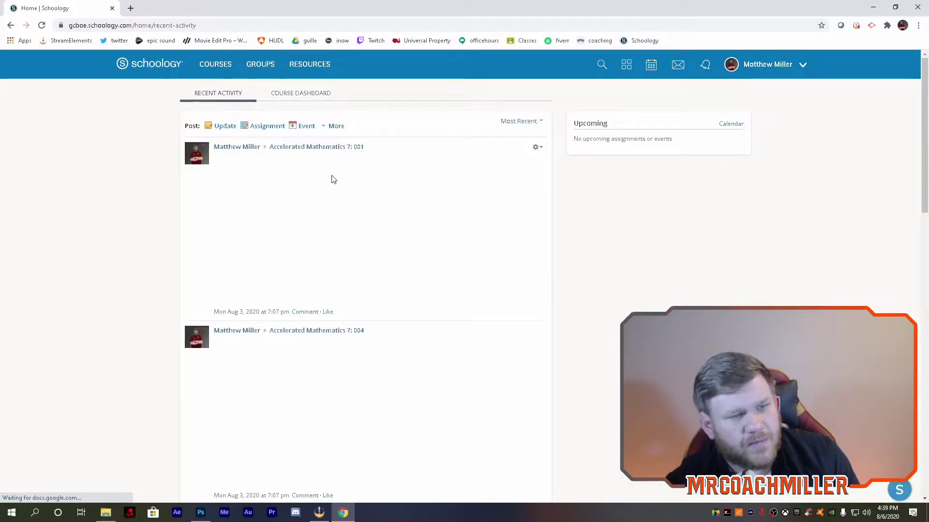
pyautogui.scroll(-10, 329, 154)
pyautogui.scroll(-1, 334, 213)
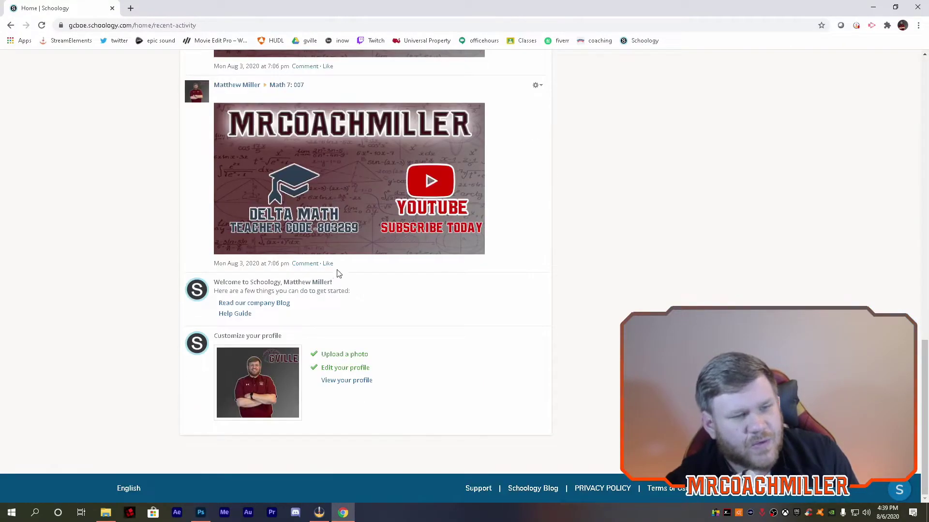
pyautogui.scroll(12, 304, 306)
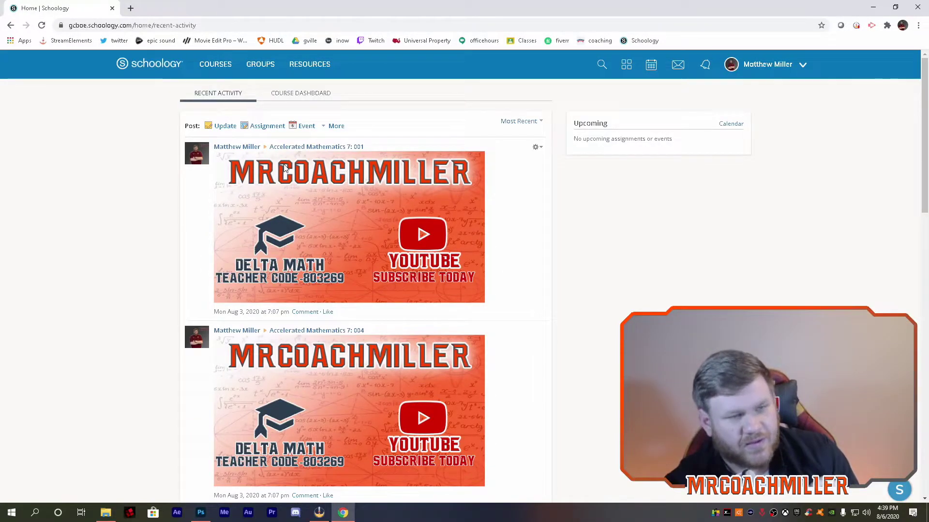
pyautogui.click(277, 96)
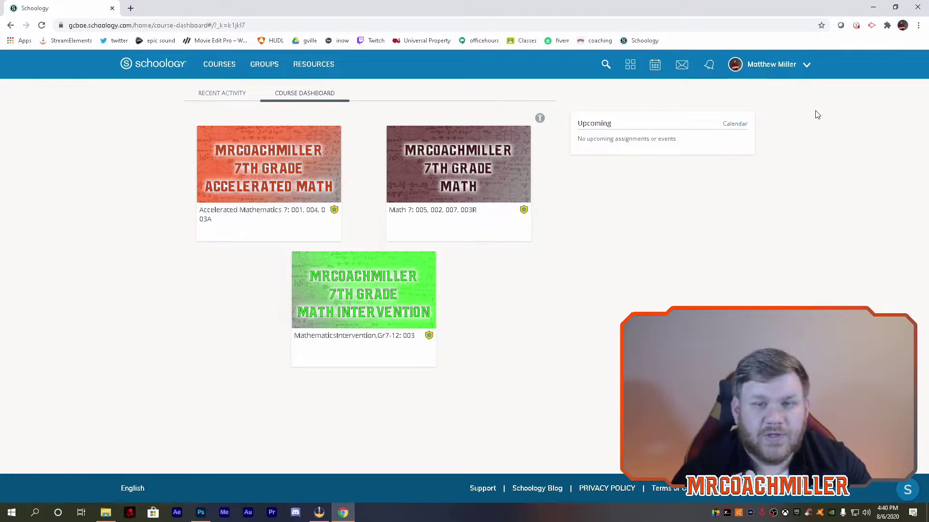
# - Open your profile and look through its Blog and Portfolios pages, dismissing the Portfolios welcome message, and return to the Info page
pyautogui.click(802, 68)
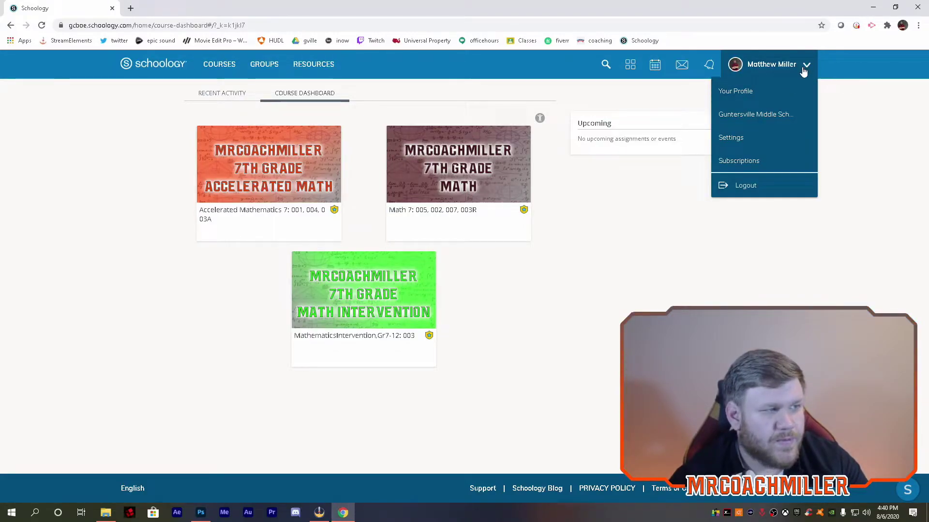
pyautogui.click(774, 92)
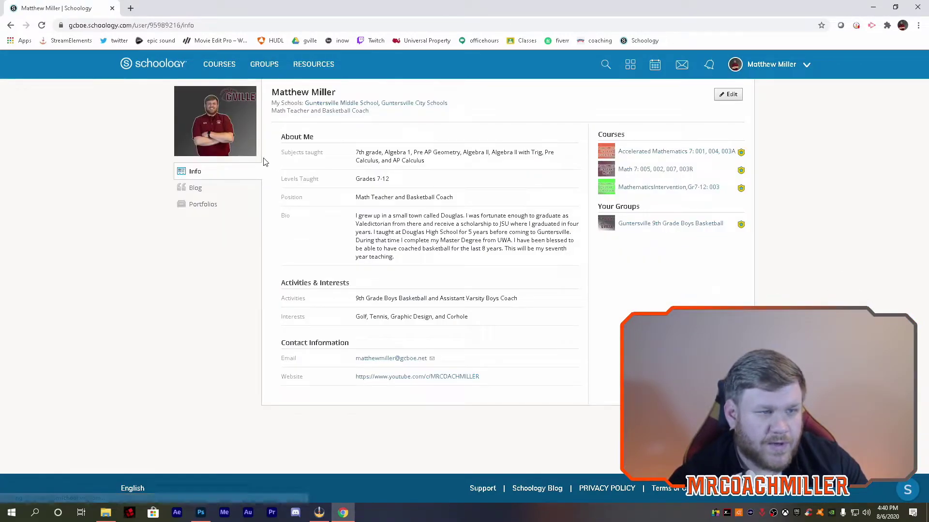
pyautogui.moveTo(229, 94)
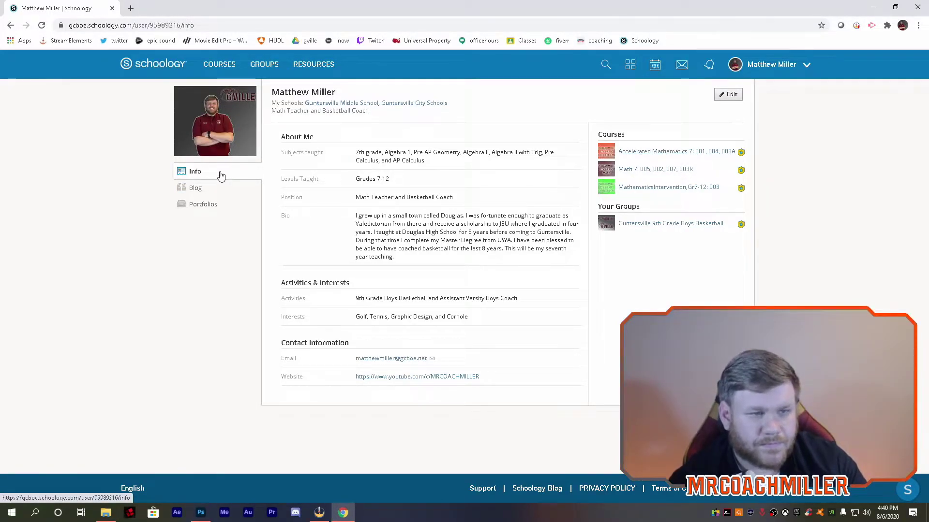
pyautogui.click(203, 193)
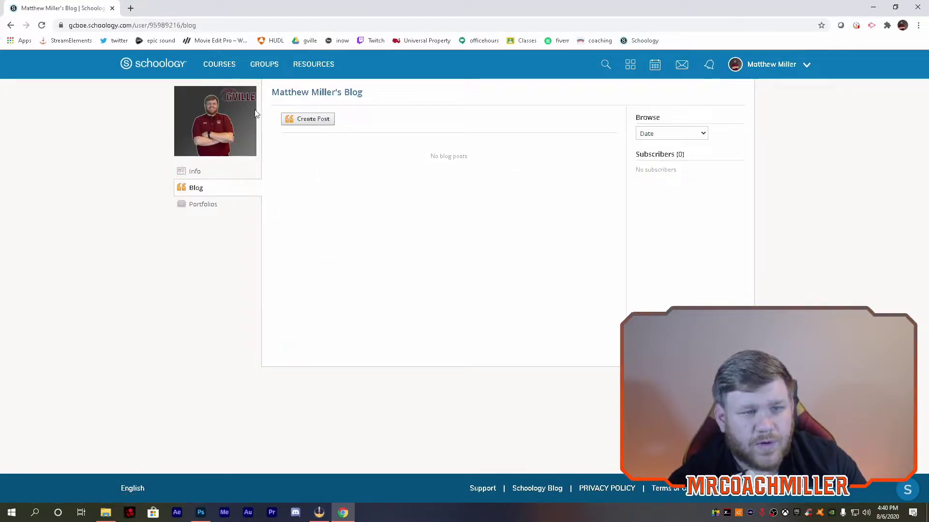
pyautogui.click(207, 205)
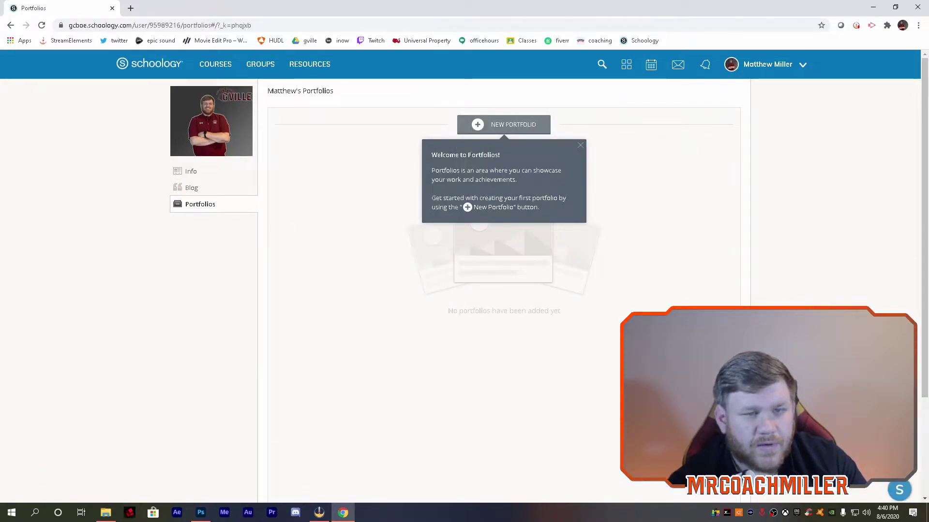
pyautogui.click(581, 145)
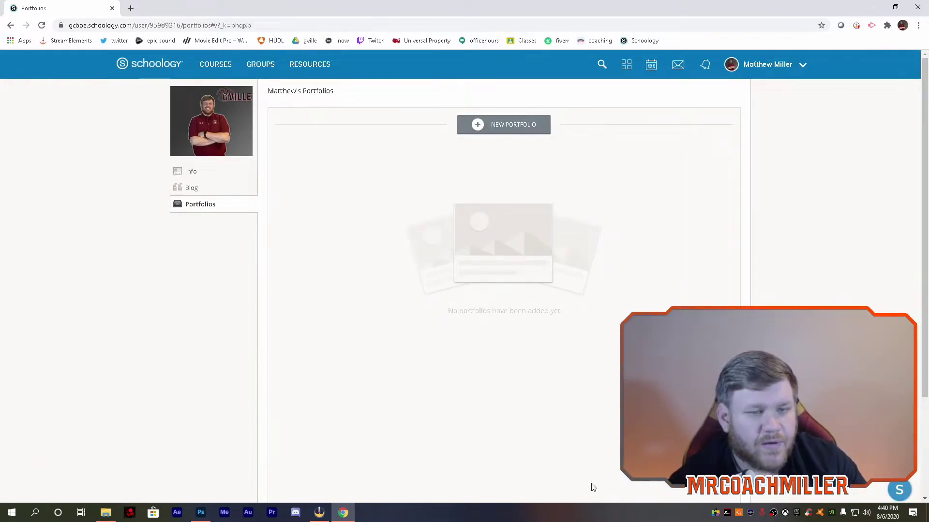
pyautogui.click(189, 175)
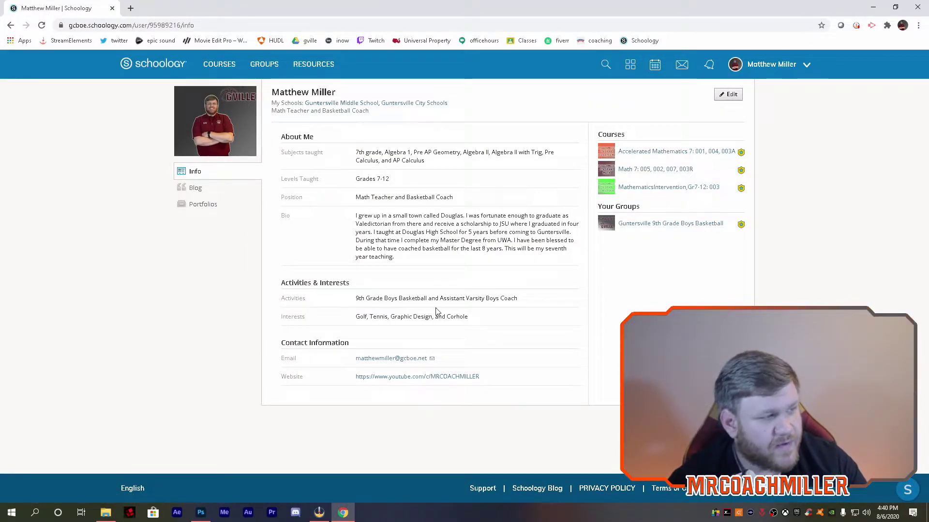
# - Review the account settings and save them with the home page set to Course Dashboard
pyautogui.click(800, 64)
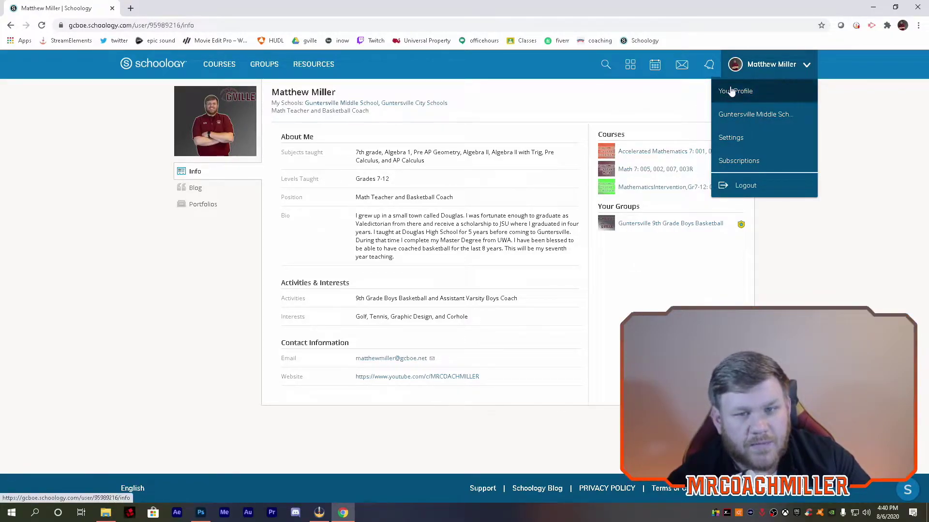
pyautogui.click(750, 145)
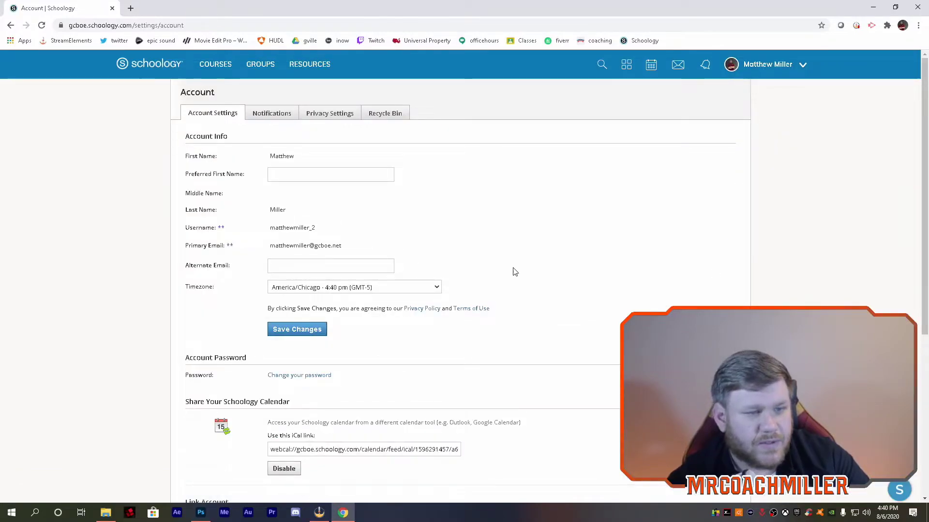
pyautogui.scroll(-5, 460, 218)
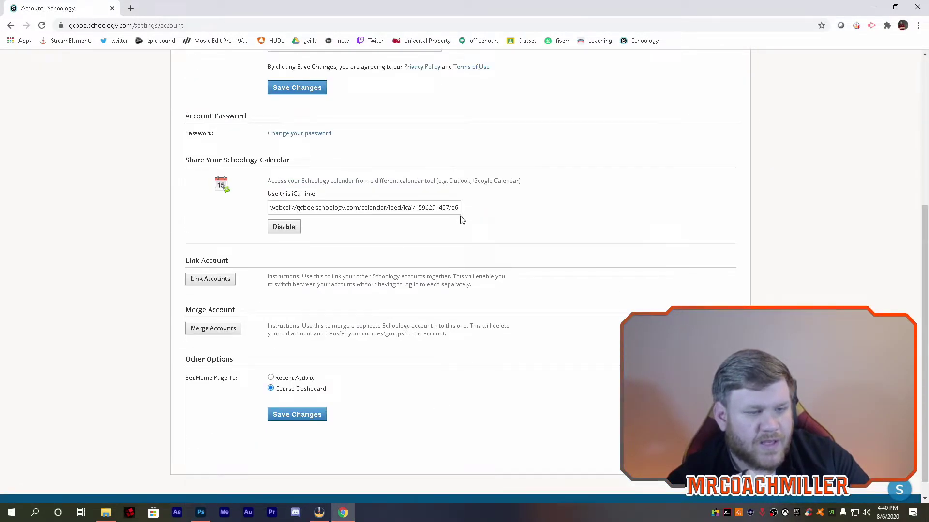
pyautogui.scroll(-1, 314, 281)
pyautogui.scroll(5, 338, 307)
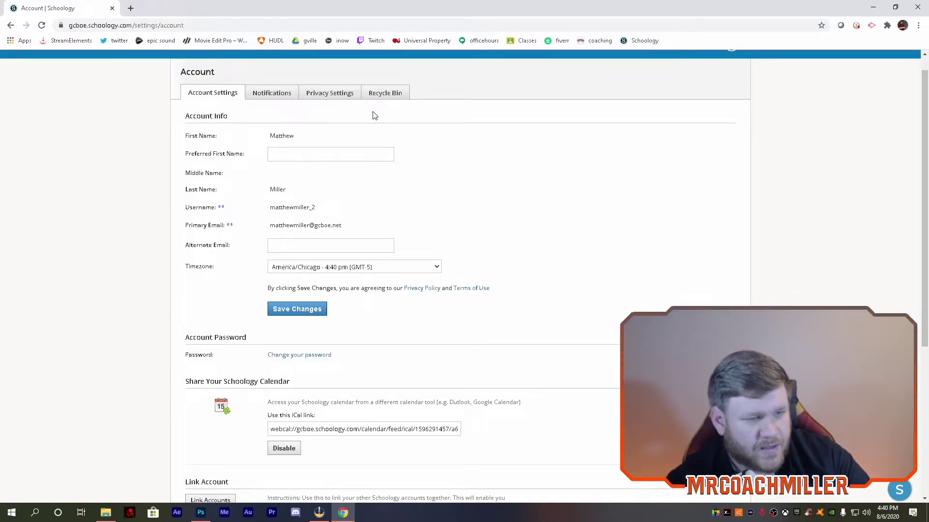
pyautogui.scroll(-5, 255, 247)
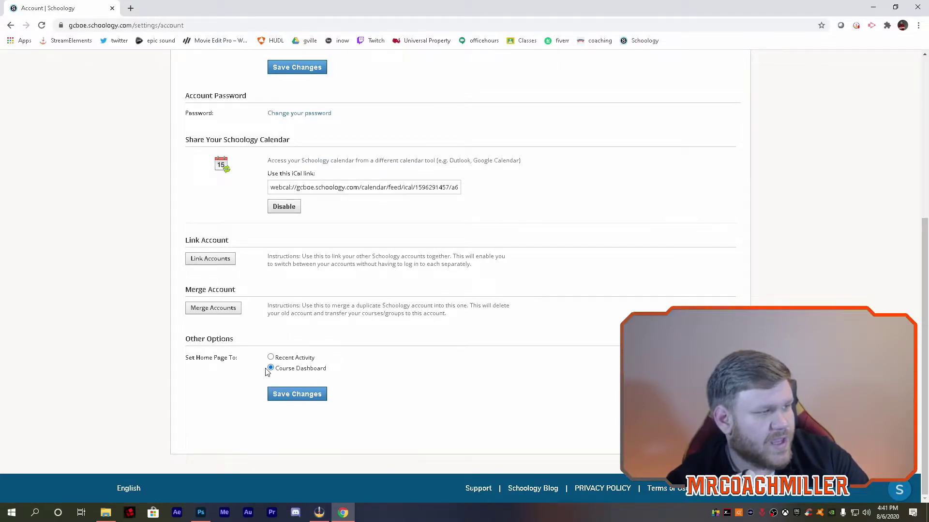
pyautogui.click(289, 392)
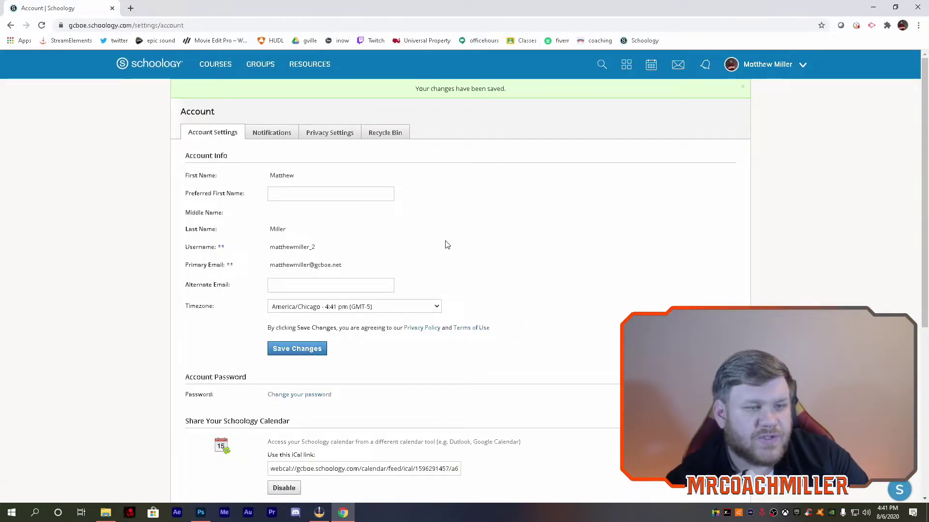
# - Glance at the course list and return to your profile to review its information and contact details
pyautogui.click(217, 72)
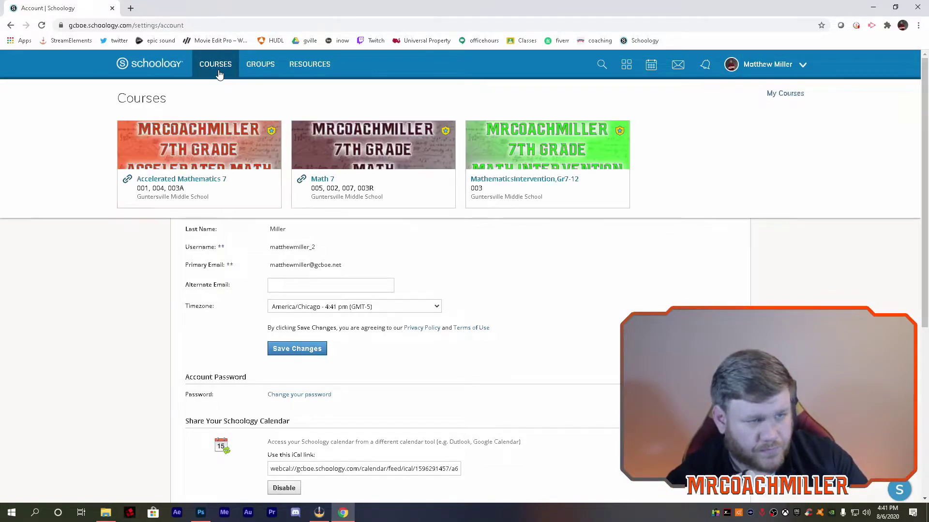
pyautogui.click(743, 284)
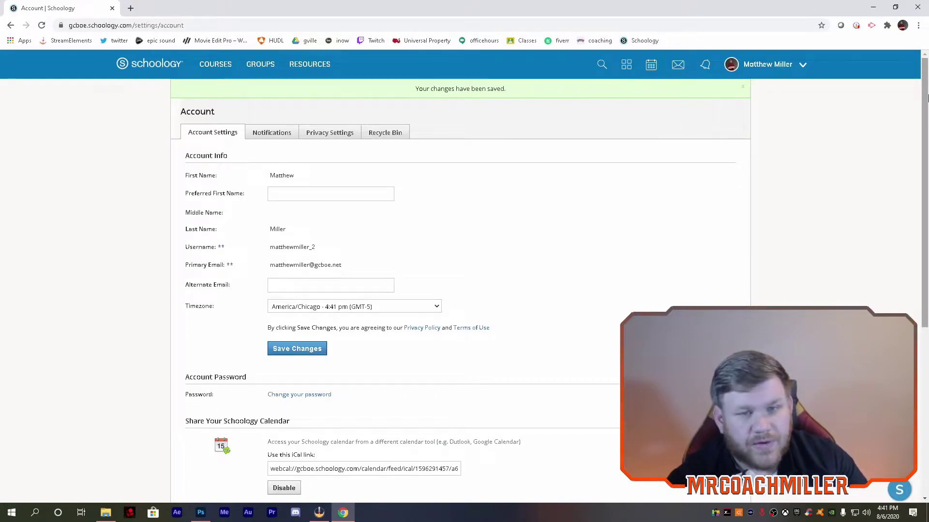
pyautogui.click(775, 65)
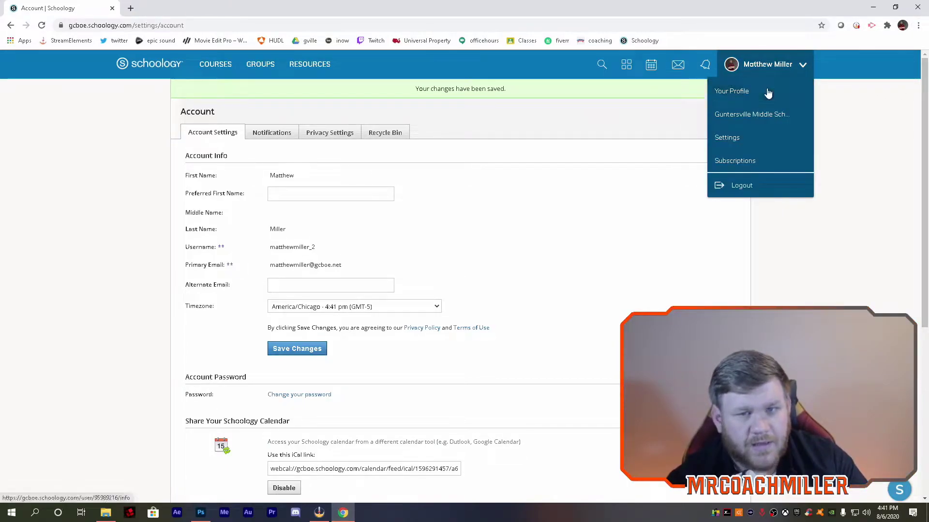
pyautogui.click(740, 90)
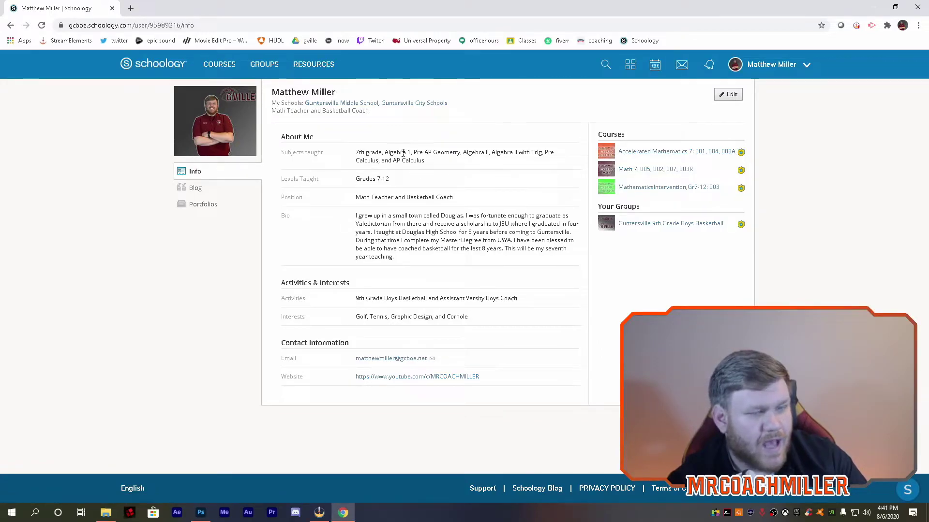
pyautogui.click(400, 359)
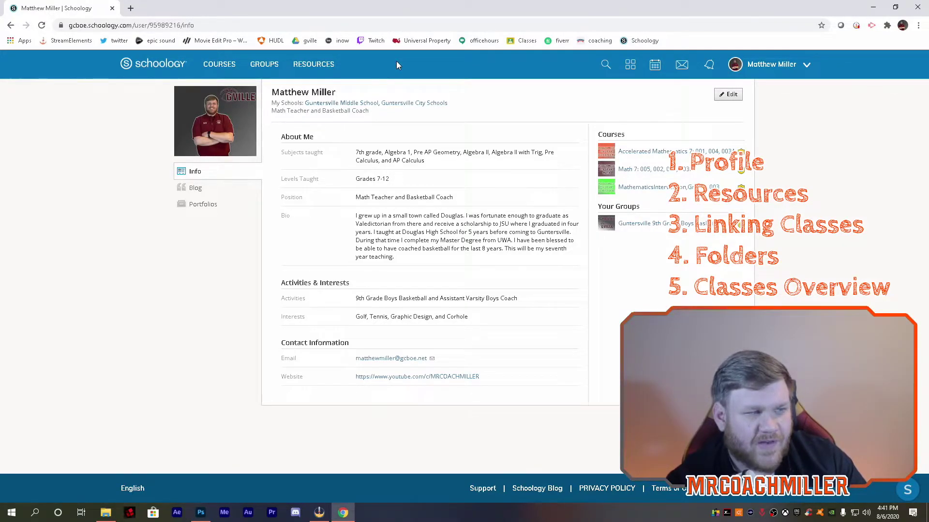
# - Browse the personal resource collections "7.4 Essential - Integers, Fractions, and Decimals" and "7.6 Essential - Expressions"
pyautogui.click(331, 66)
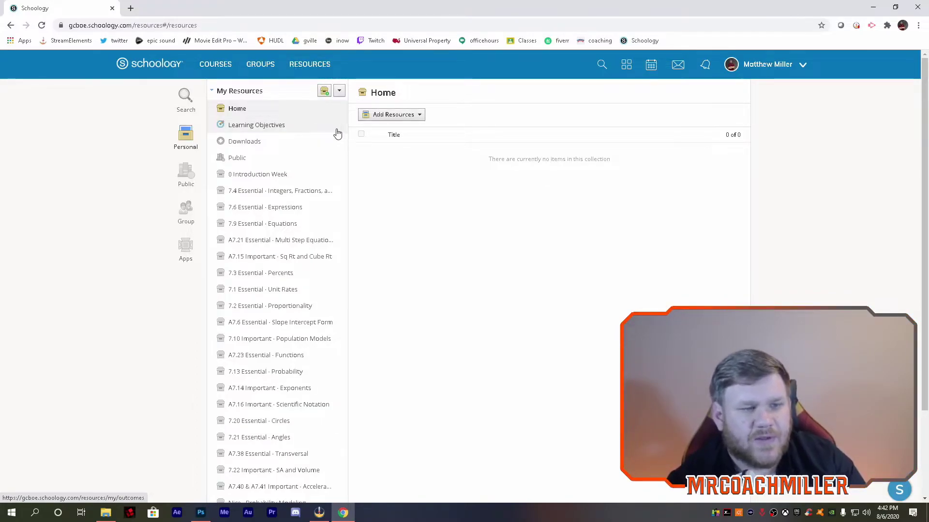
pyautogui.click(282, 192)
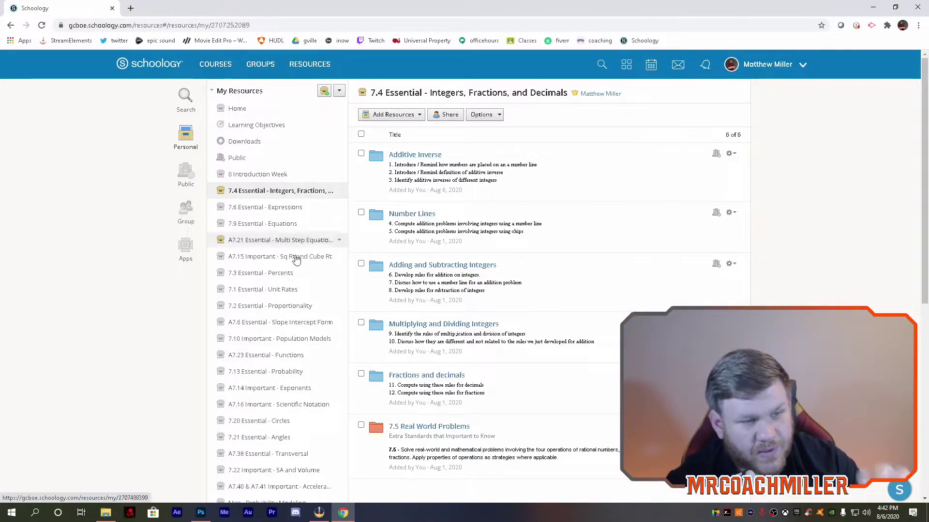
pyautogui.scroll(-3, 281, 468)
pyautogui.scroll(3, 276, 380)
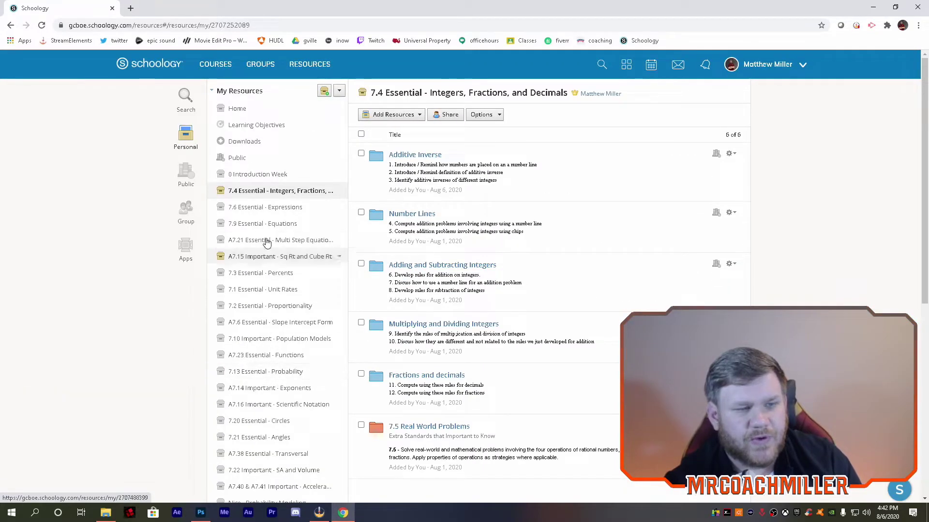
pyautogui.click(284, 213)
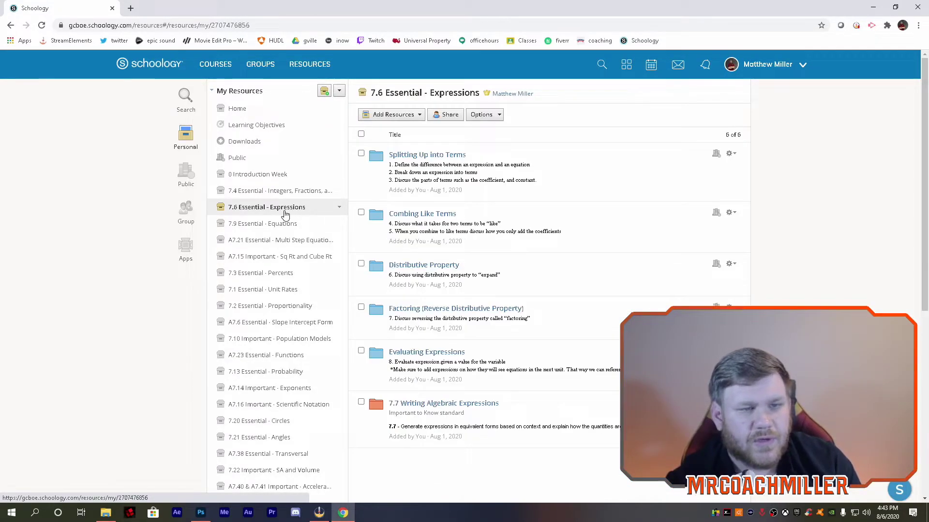
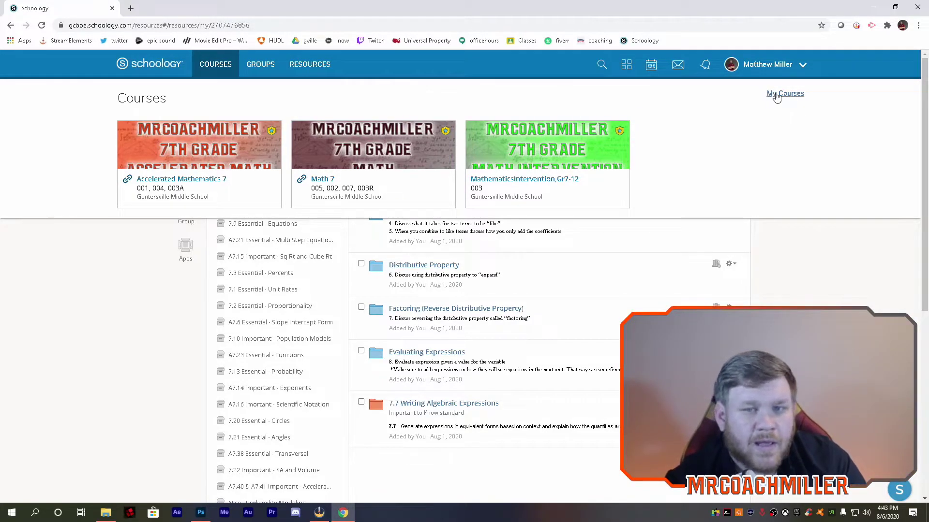
# - Unlink section 003A from Accelerated Mathematics 7, restoring the original section and choosing the Standard CSV grade export without saving the file
pyautogui.click(782, 96)
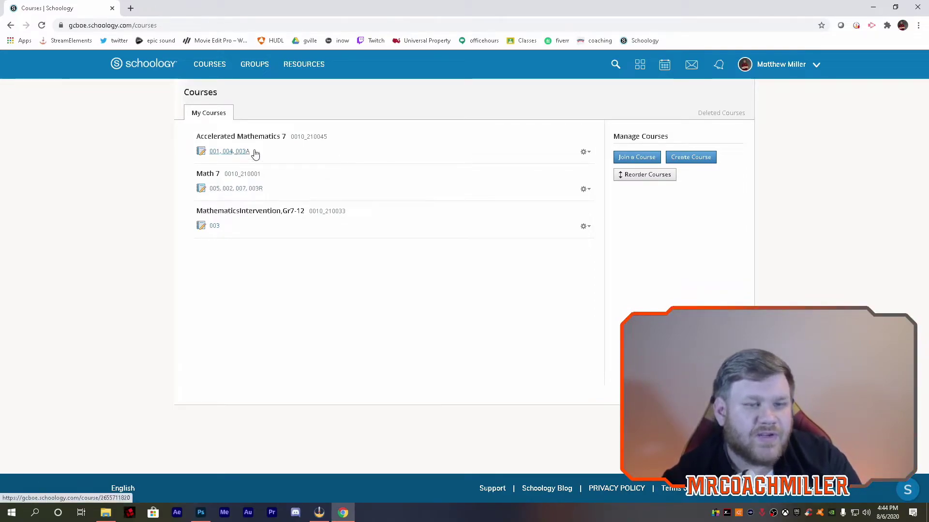
pyautogui.click(586, 154)
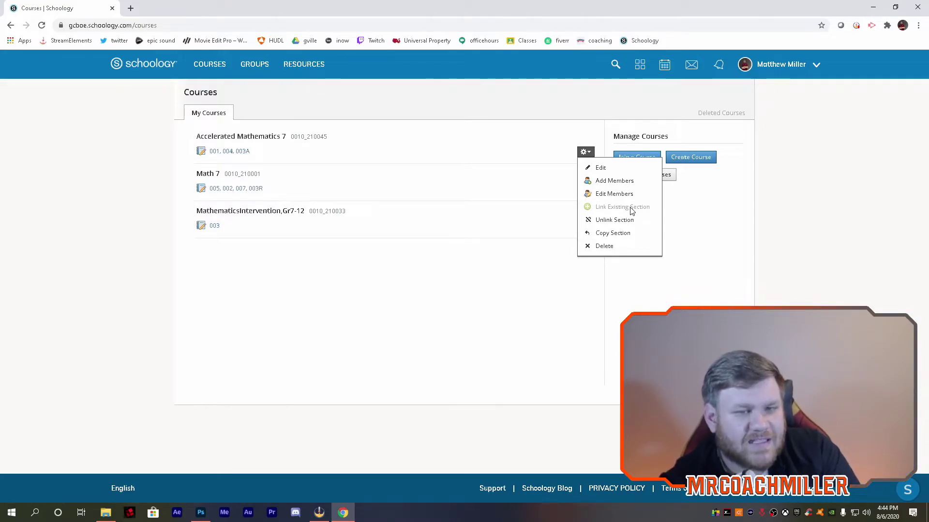
pyautogui.click(606, 221)
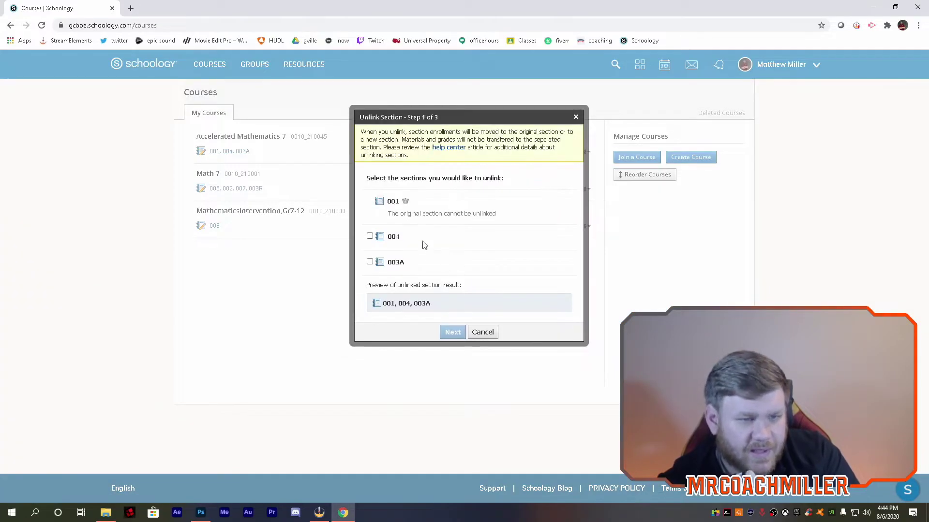
pyautogui.click(369, 262)
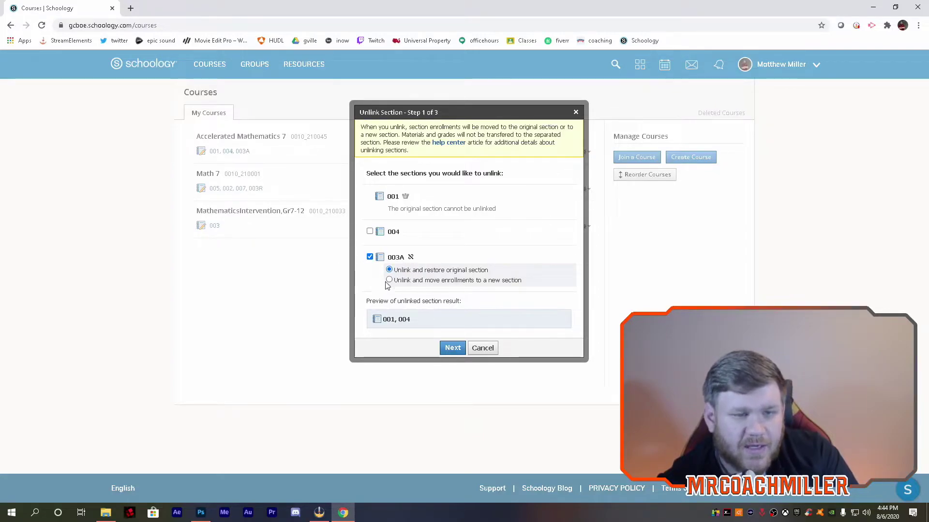
pyautogui.click(451, 349)
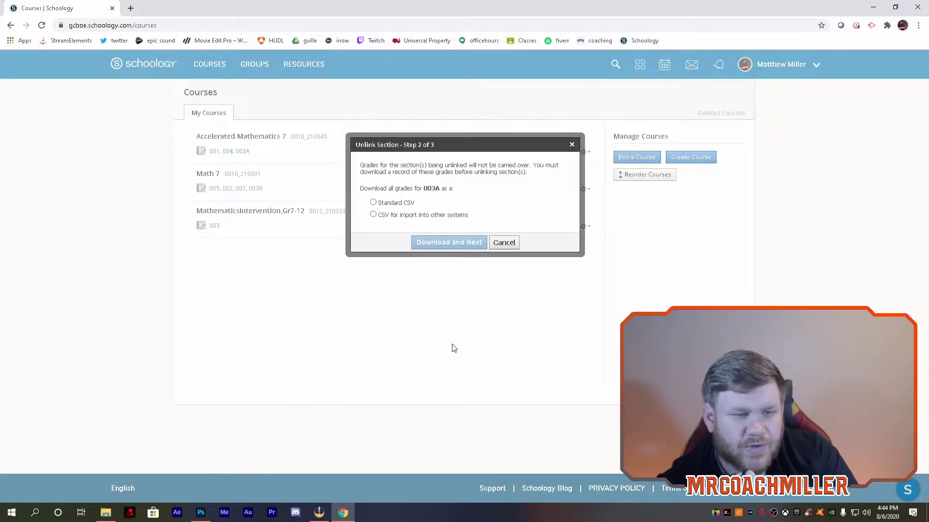
pyautogui.click(373, 202)
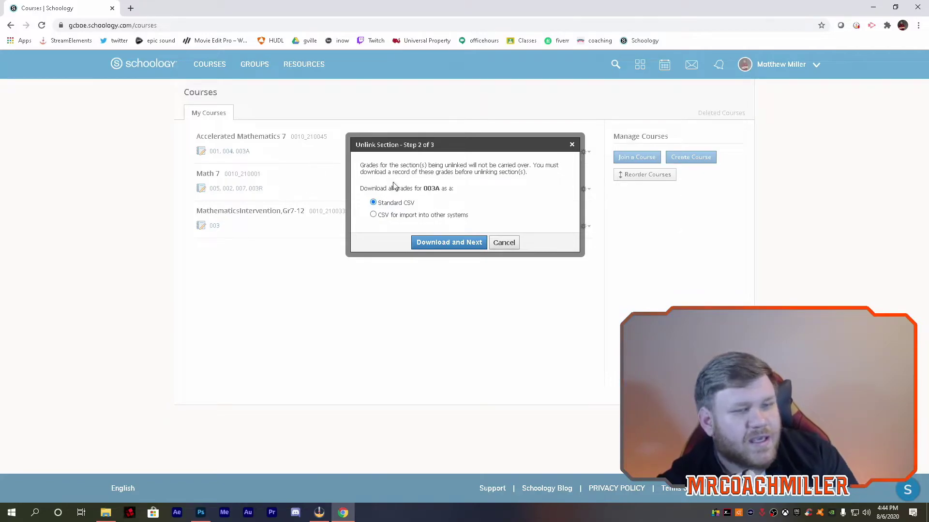
pyautogui.click(446, 244)
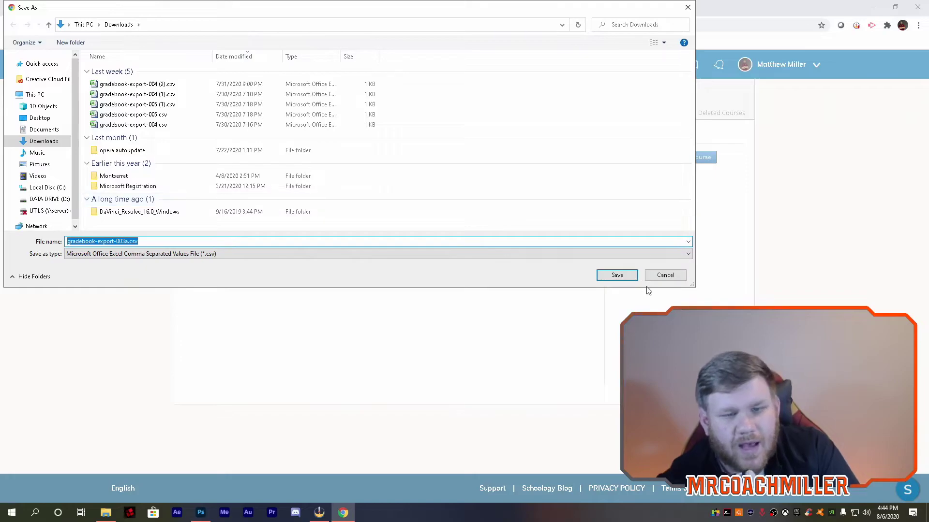
pyautogui.click(666, 277)
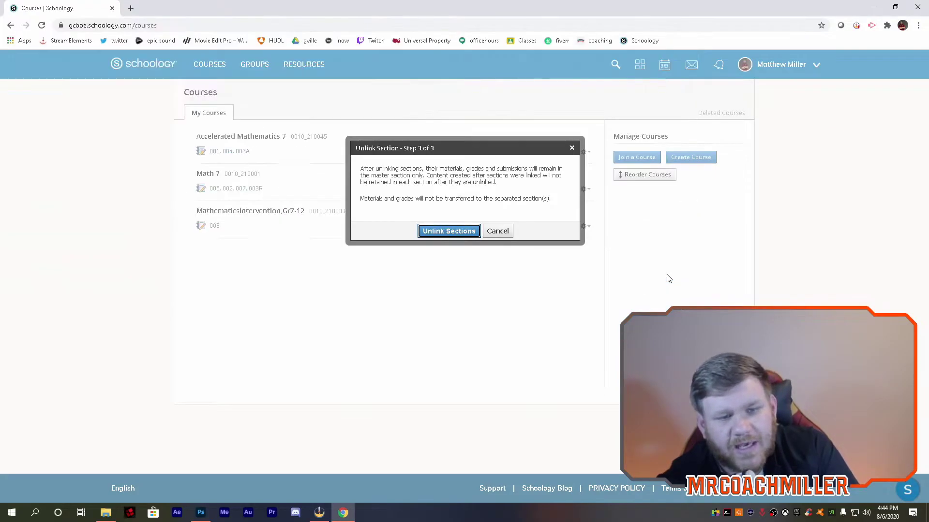
pyautogui.click(466, 233)
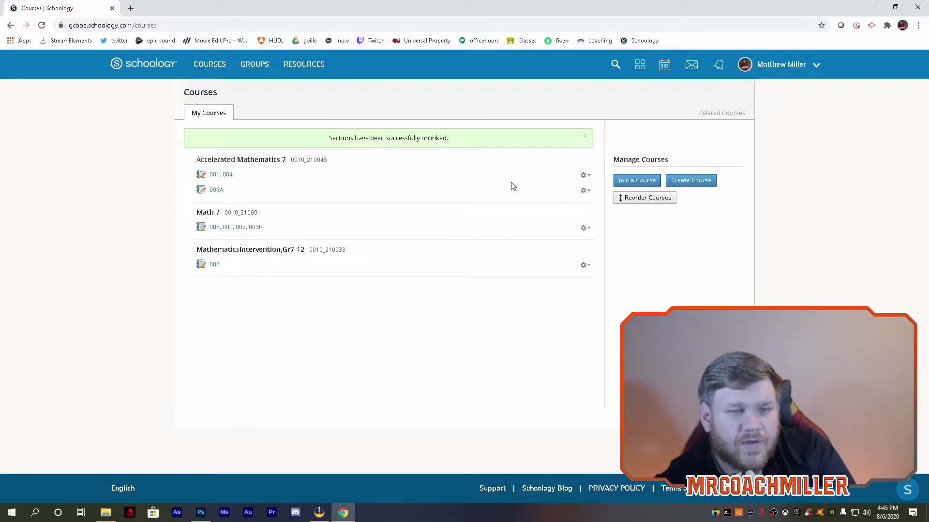
# - Start linking an existing section to Accelerated Mathematics 7 sections 001, 004, and select 003A as the section to link
pyautogui.click(586, 176)
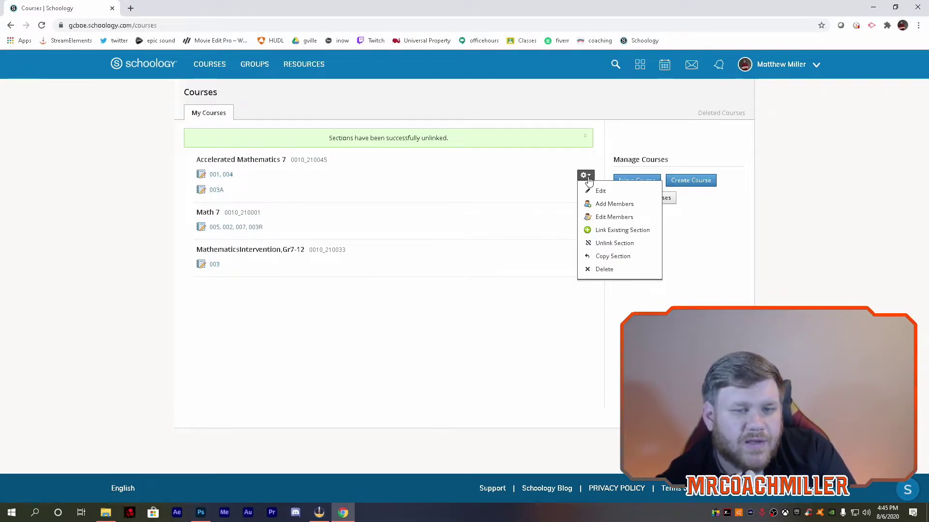
pyautogui.click(622, 231)
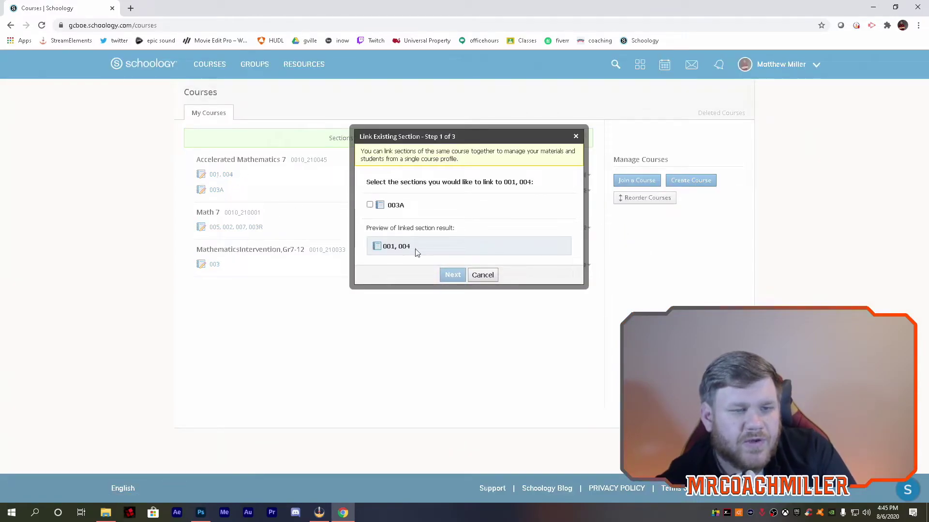
pyautogui.click(370, 206)
pyautogui.click(370, 206)
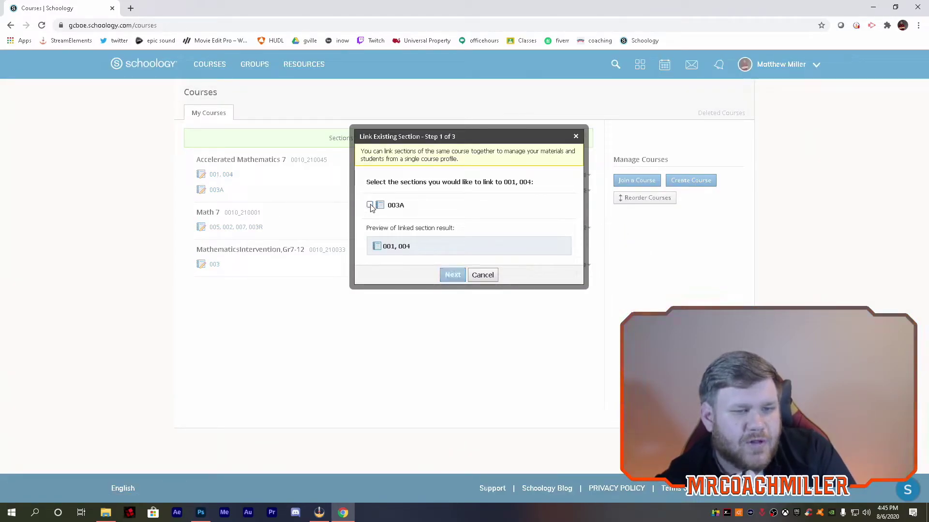
pyautogui.click(370, 206)
pyautogui.click(370, 206)
pyautogui.click(370, 205)
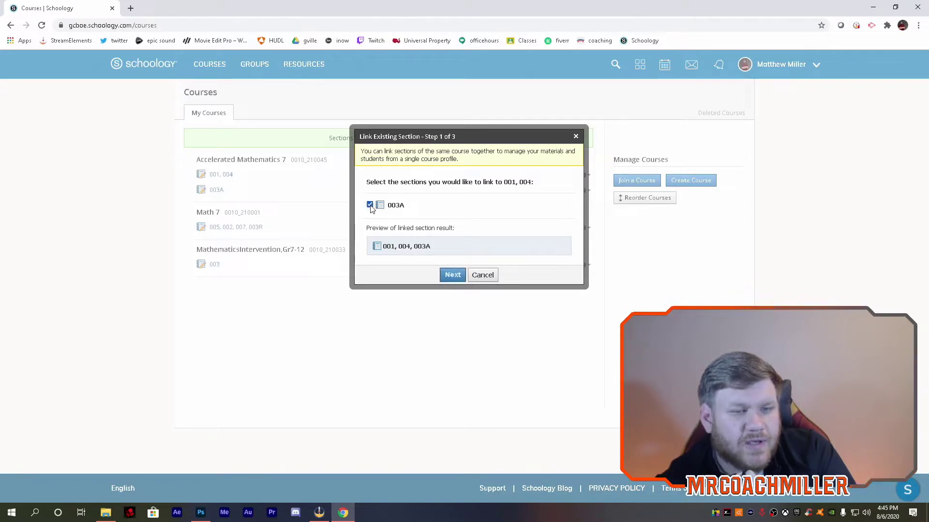
pyautogui.click(370, 206)
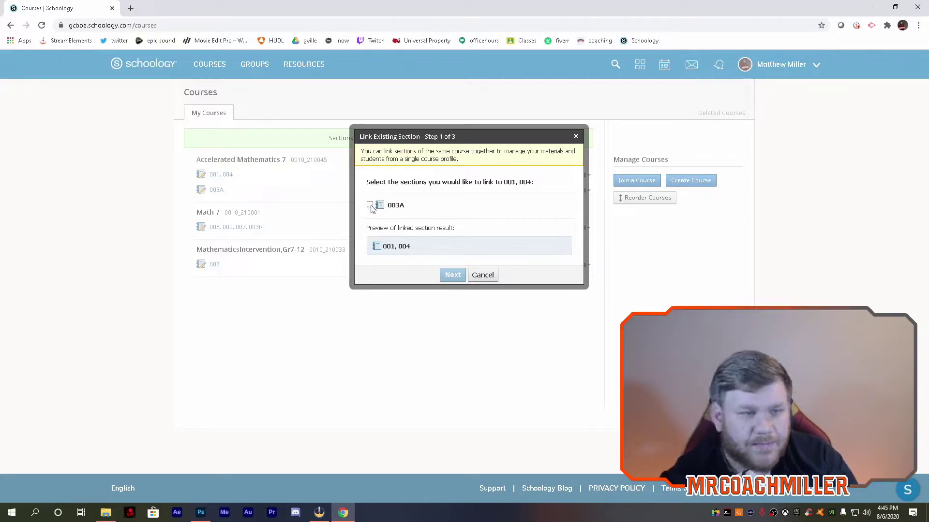
pyautogui.click(370, 205)
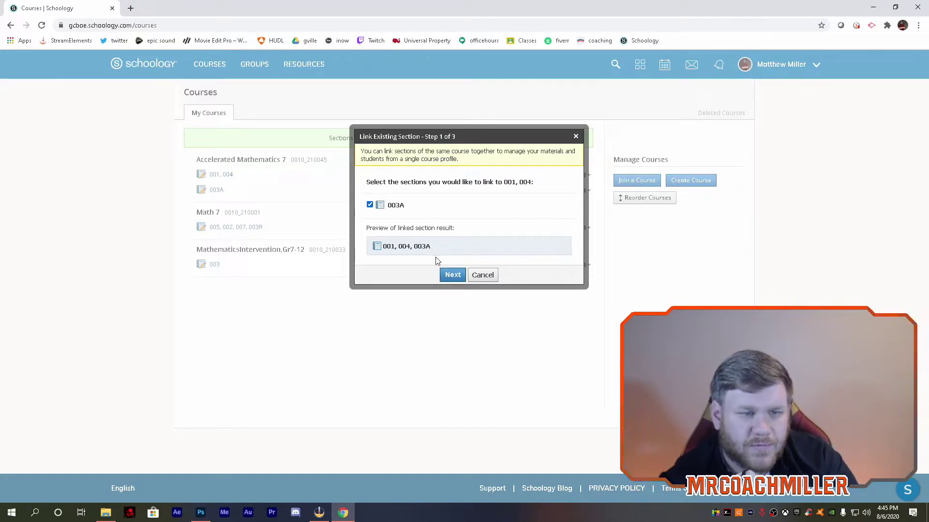
pyautogui.click(452, 274)
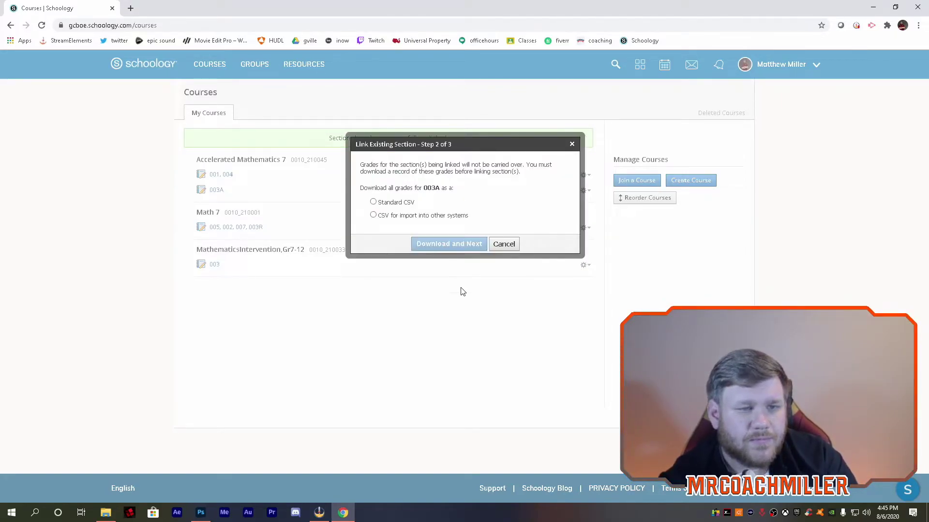
# - Choose the Standard CSV grade export for 003A, skip saving the file, and complete the section link
pyautogui.click(373, 203)
pyautogui.click(443, 246)
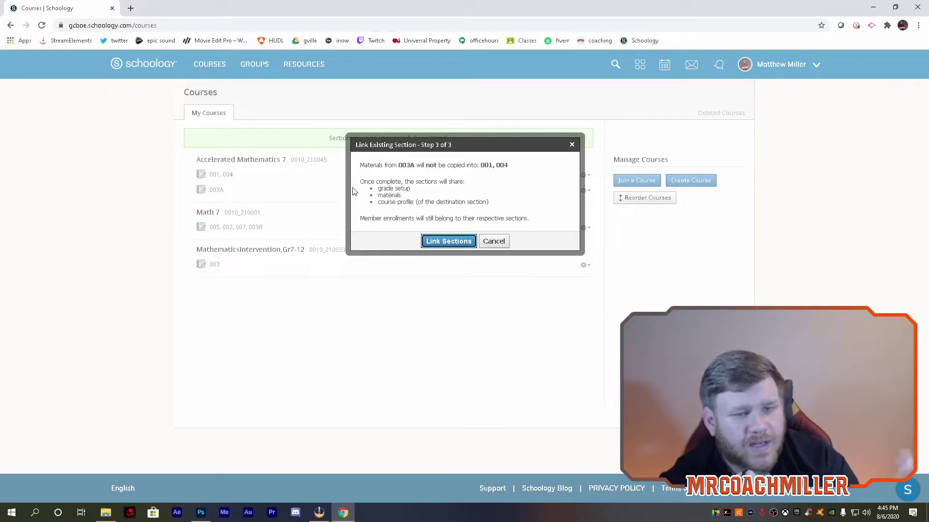
pyautogui.click(443, 246)
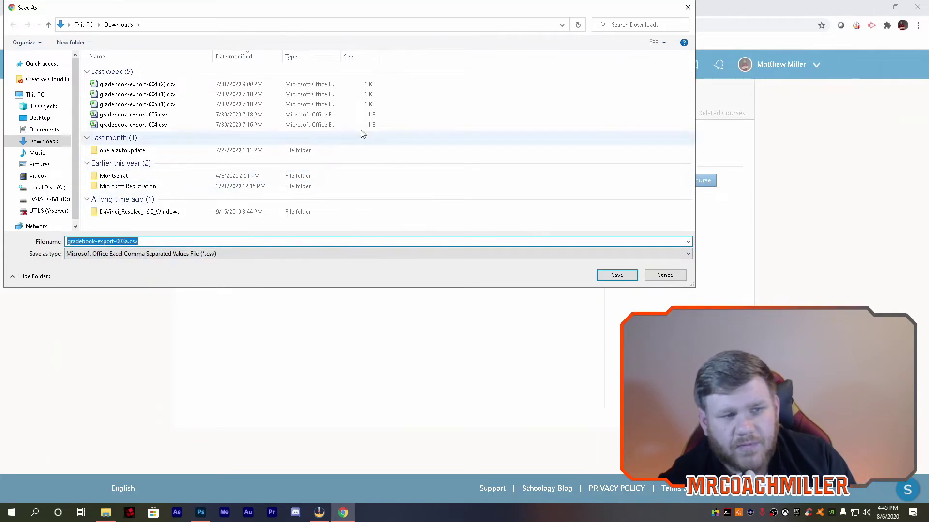
pyautogui.click(665, 275)
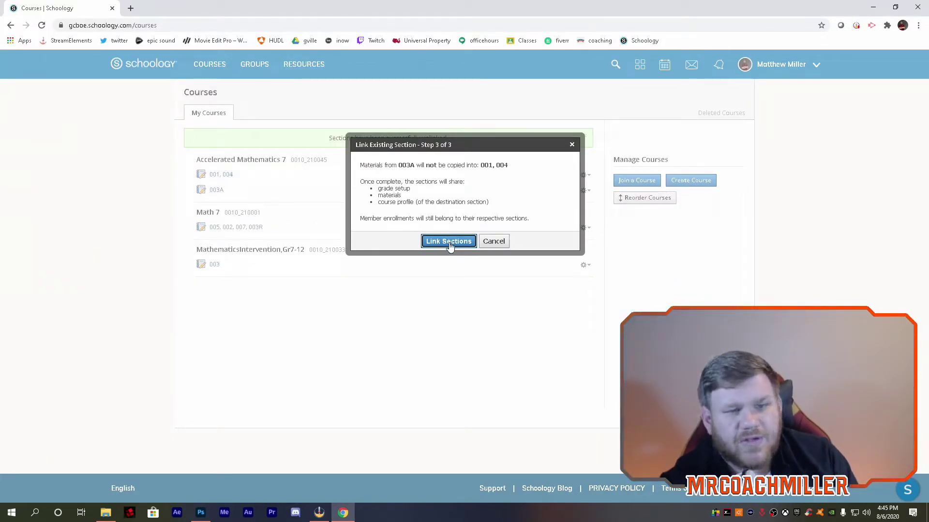
pyautogui.click(449, 242)
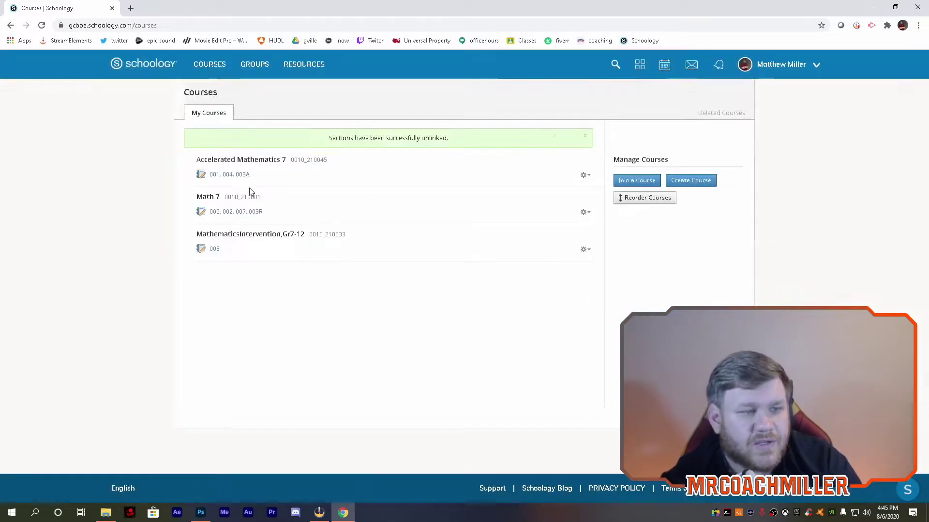
# - Look over the course list and open the Accelerated Mathematics 7 course to view its materials
pyautogui.click(209, 65)
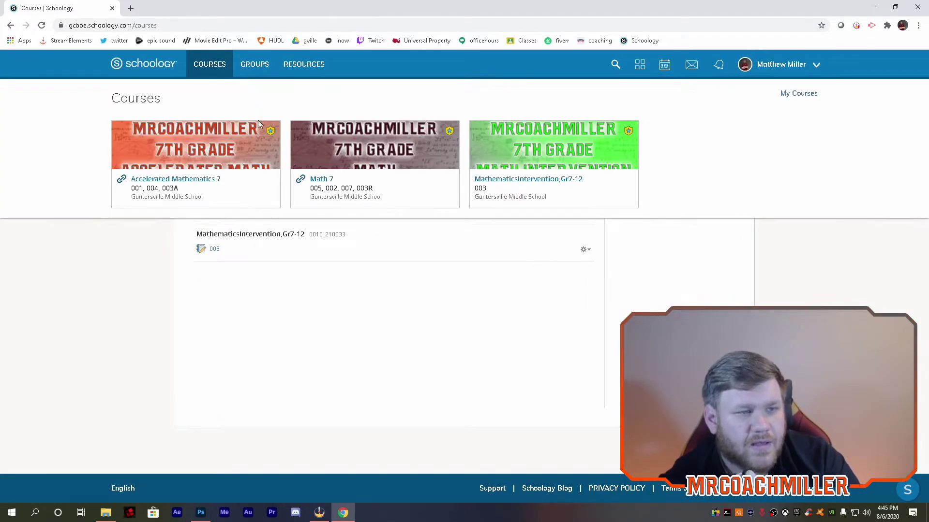
pyautogui.click(332, 292)
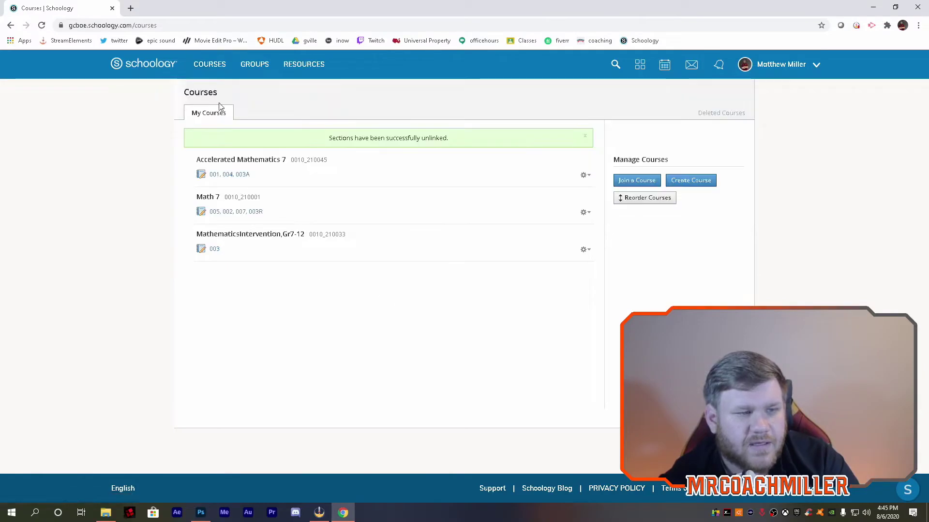
pyautogui.click(197, 76)
pyautogui.click(203, 160)
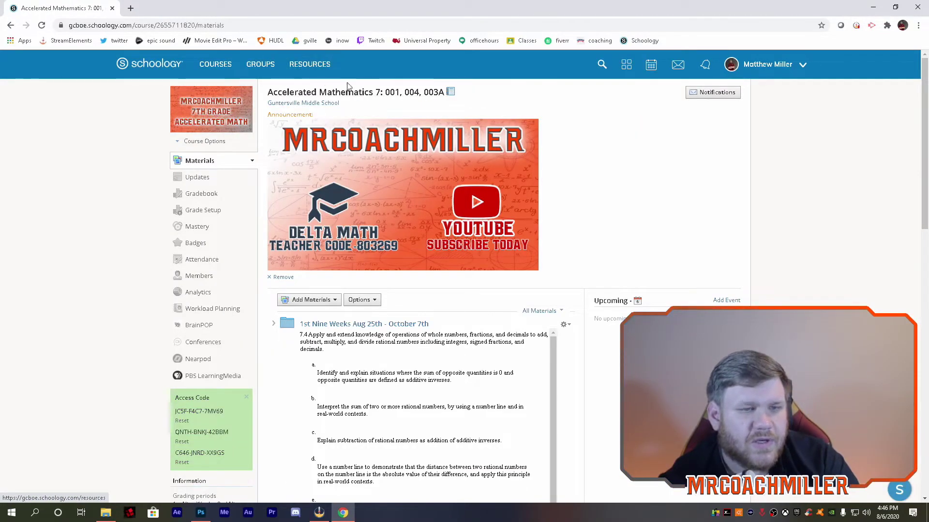
# - Return to My Courses, check the section options for MathematicsIntervention,Gr7-12, and open its section 003
pyautogui.click(215, 64)
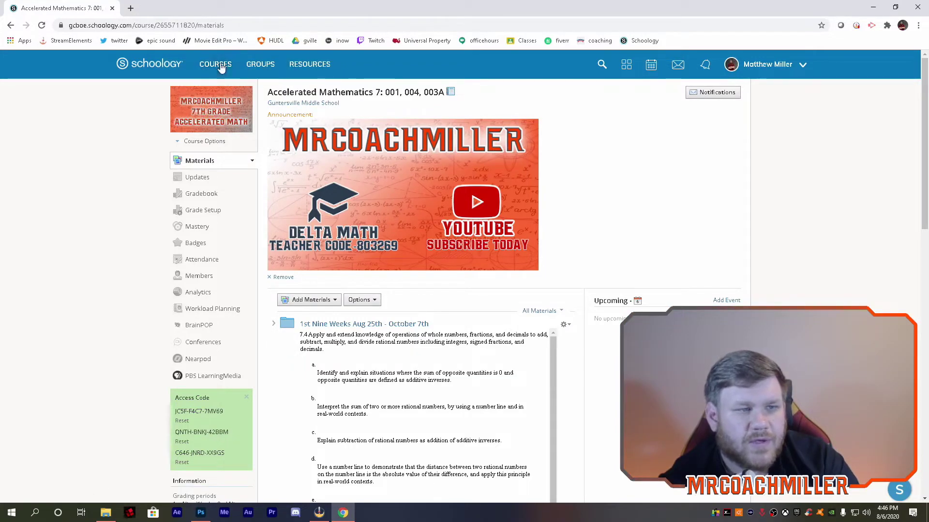
pyautogui.click(778, 94)
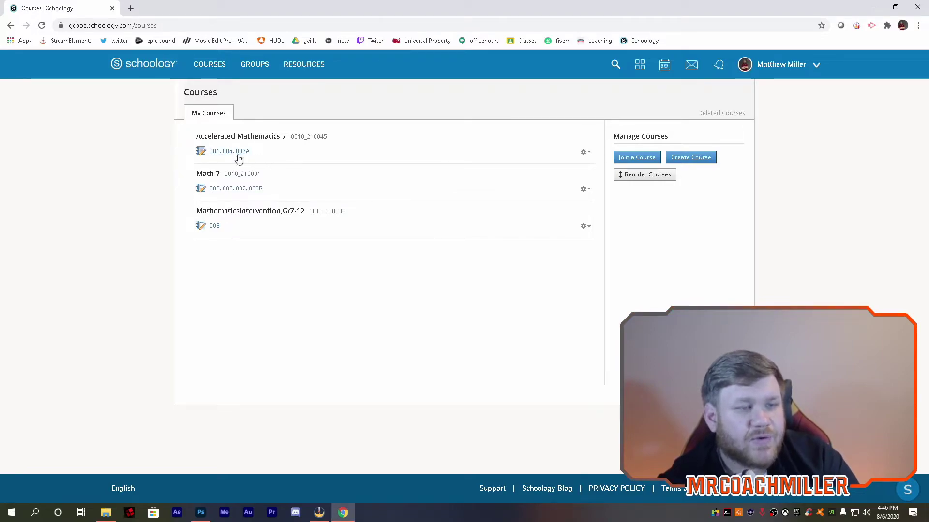
pyautogui.click(590, 227)
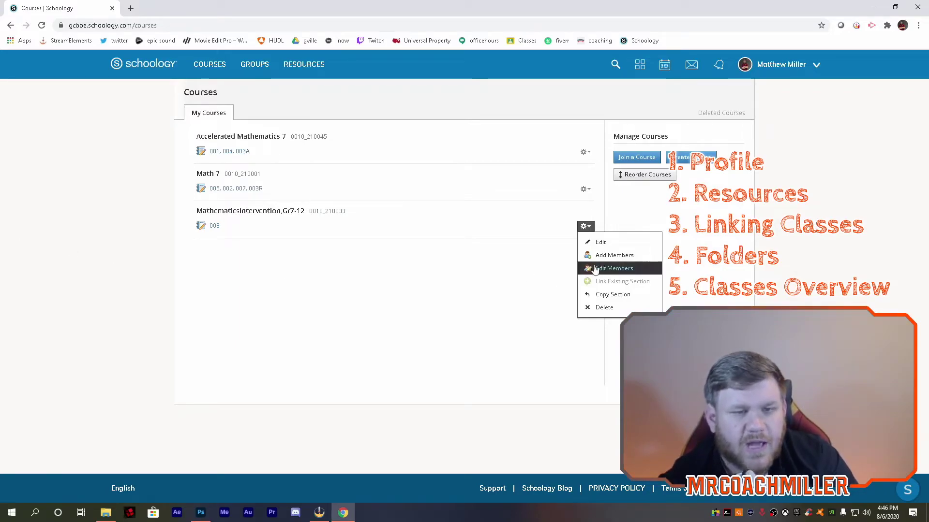
pyautogui.click(251, 250)
pyautogui.click(217, 230)
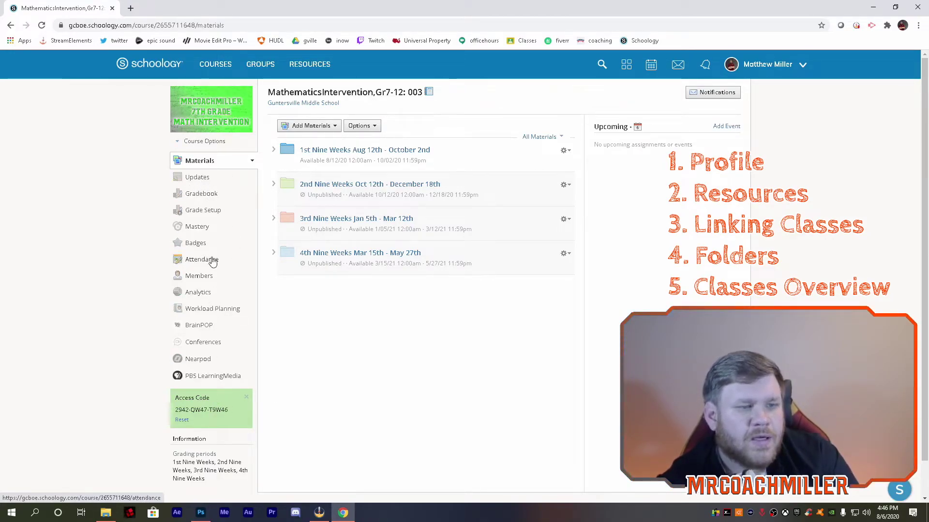
# - Make the second listed member of the MathematicsIntervention,Gr7-12 course a co-admin
pyautogui.click(196, 278)
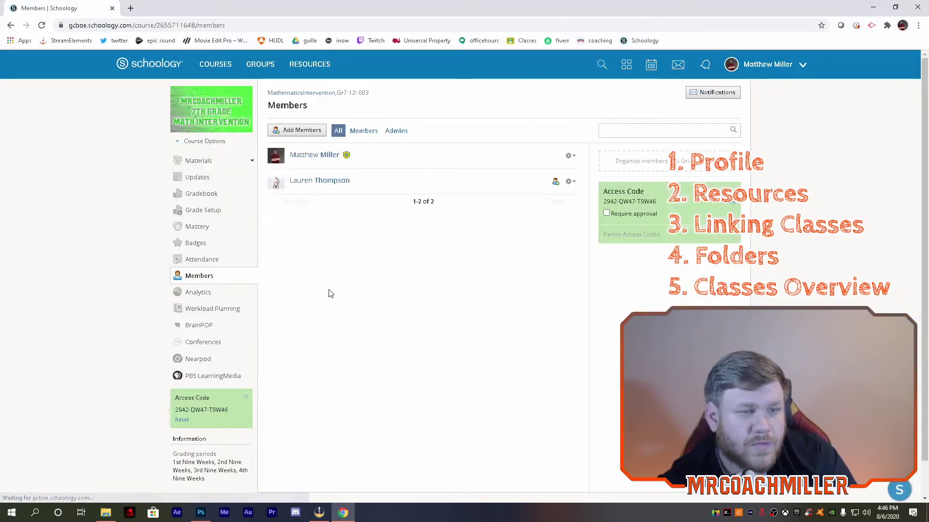
pyautogui.click(570, 181)
pyautogui.click(549, 223)
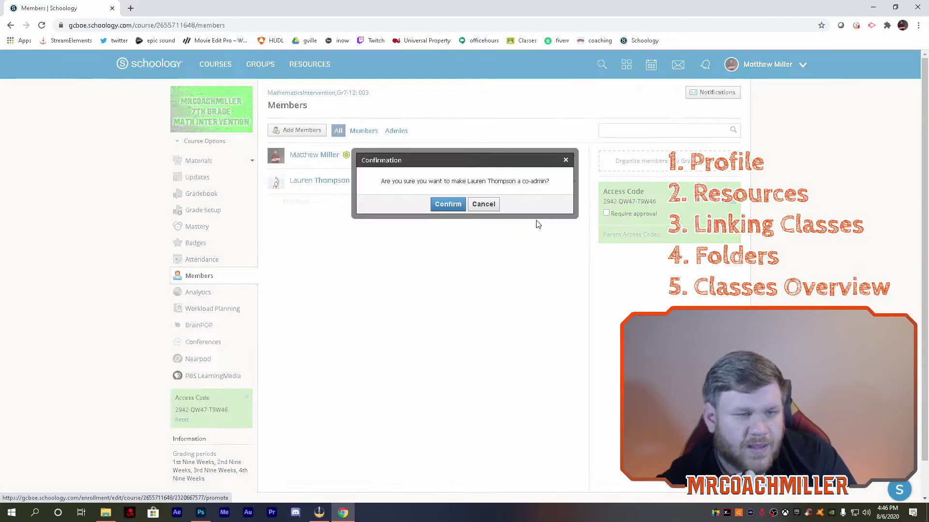
pyautogui.click(444, 204)
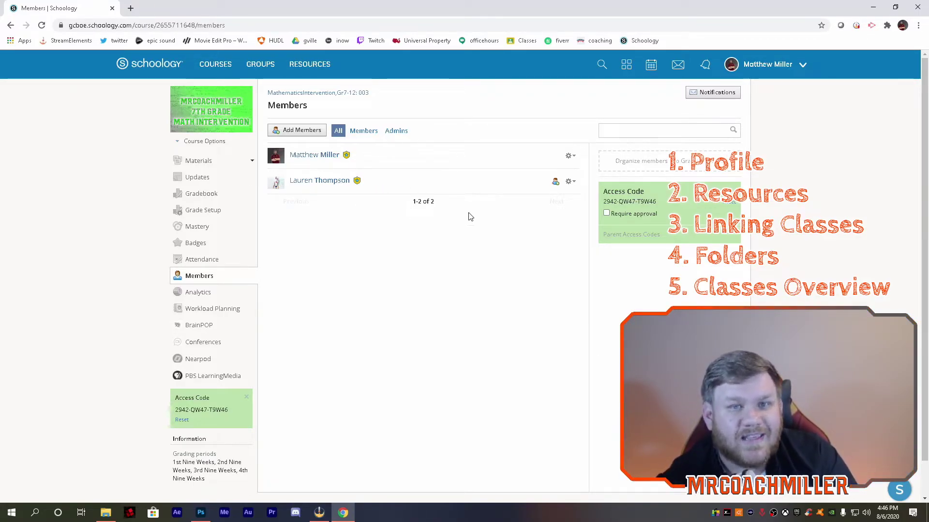
# - Remove the second listed member's admin rights in the MathematicsIntervention,Gr7-12 course
pyautogui.click(570, 181)
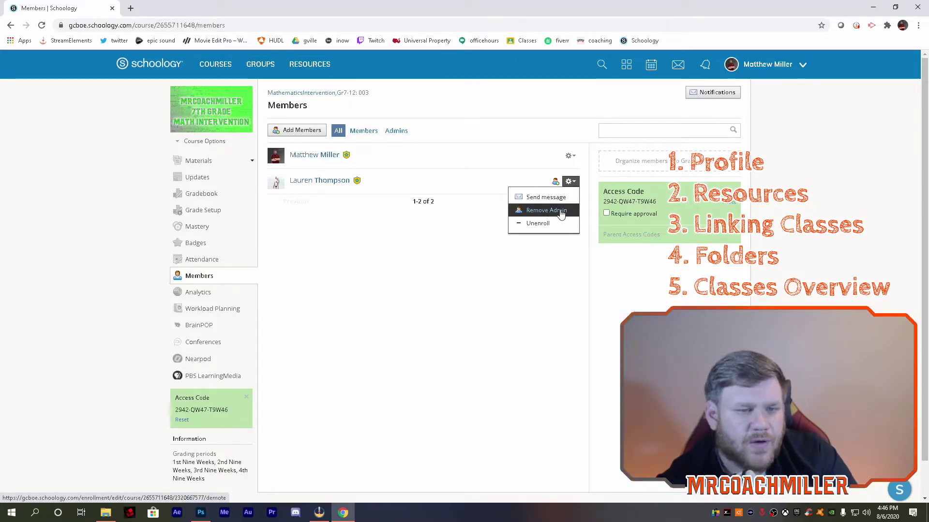
pyautogui.click(561, 211)
pyautogui.click(455, 212)
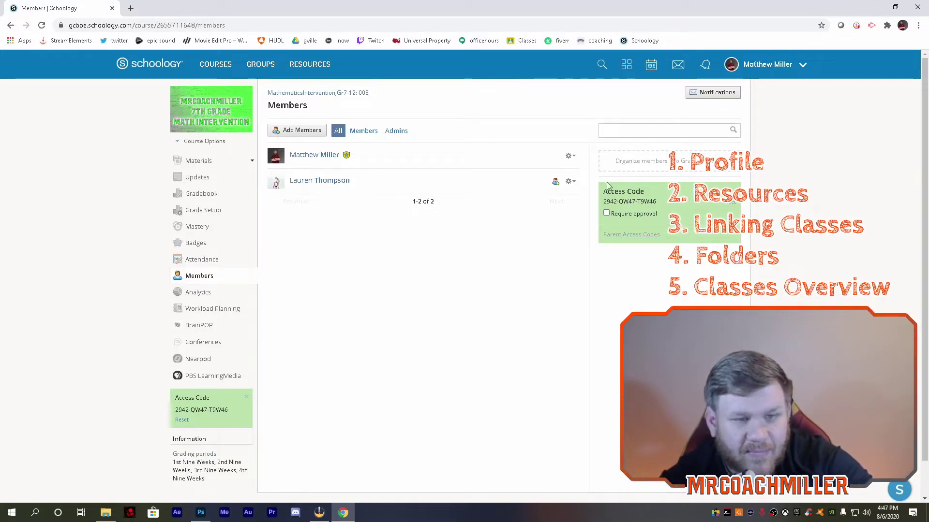
# - Review the options available for the second member, close them, and return to the course's Materials page
pyautogui.click(570, 181)
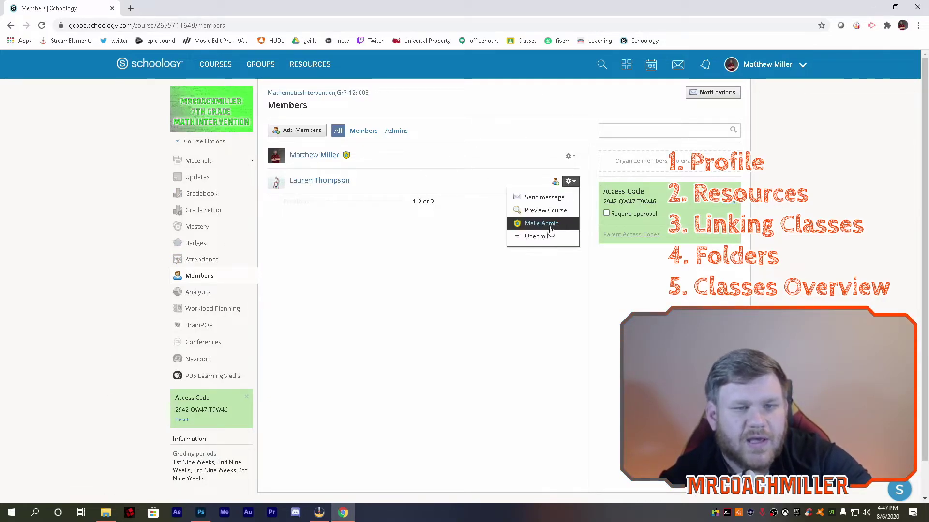
pyautogui.click(480, 249)
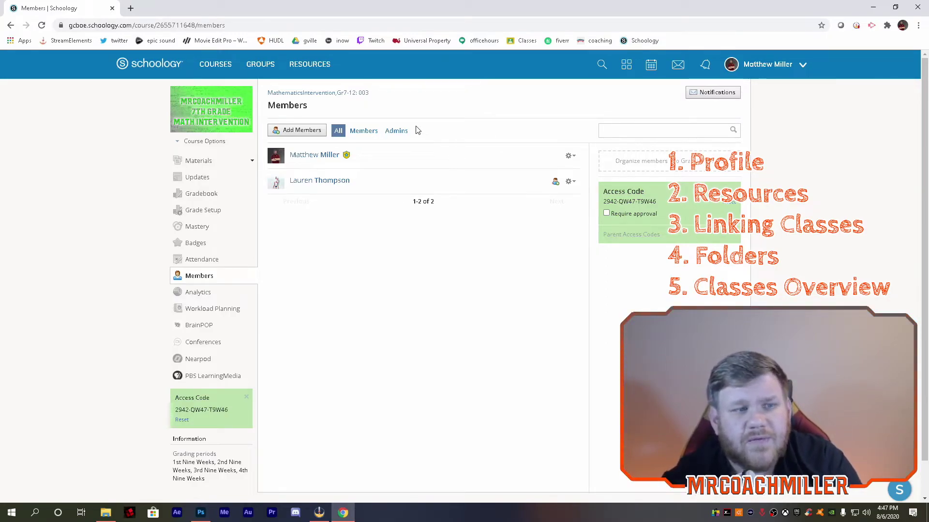
pyautogui.click(203, 162)
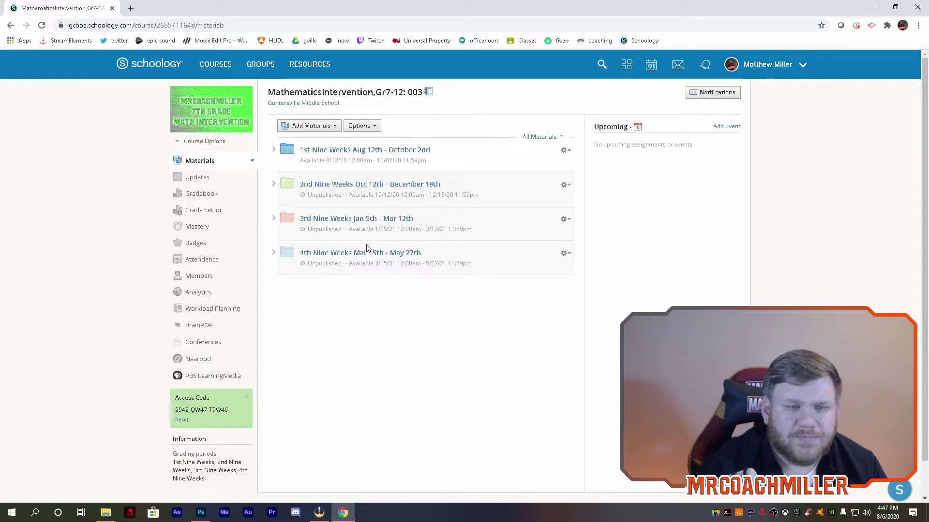
# - Open the 1st Nine Weeks Aug 12th - October 2nd folder and review the options for its Week 1 subfolder and the folder itself
pyautogui.click(366, 150)
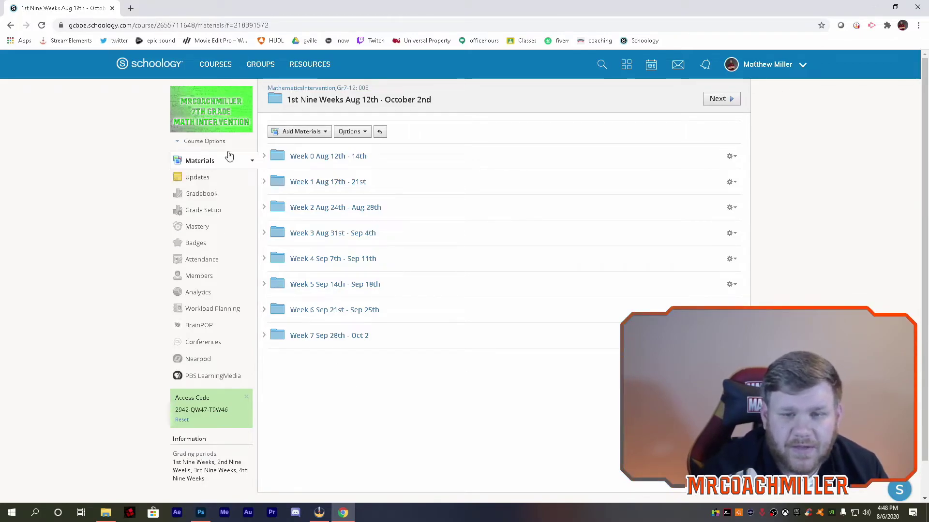
pyautogui.click(730, 183)
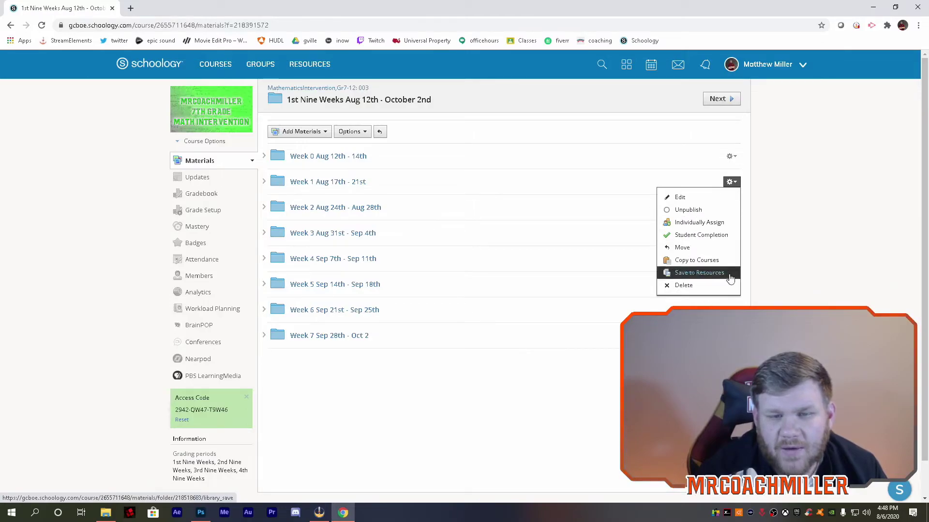
pyautogui.click(777, 274)
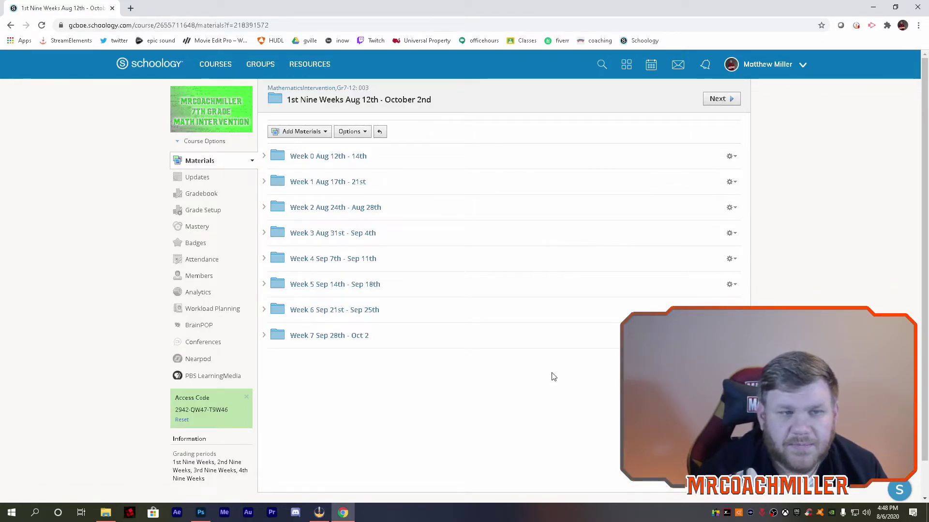
pyautogui.click(352, 132)
pyautogui.click(501, 415)
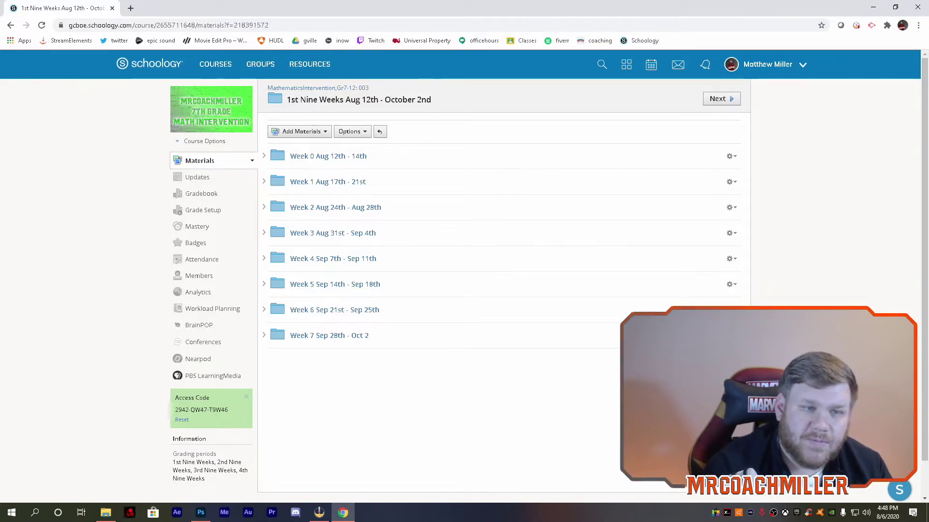
# - Return to the course's main Materials page, review the fields for creating a new folder, and close the form without creating one
pyautogui.click(184, 160)
pyautogui.click(335, 127)
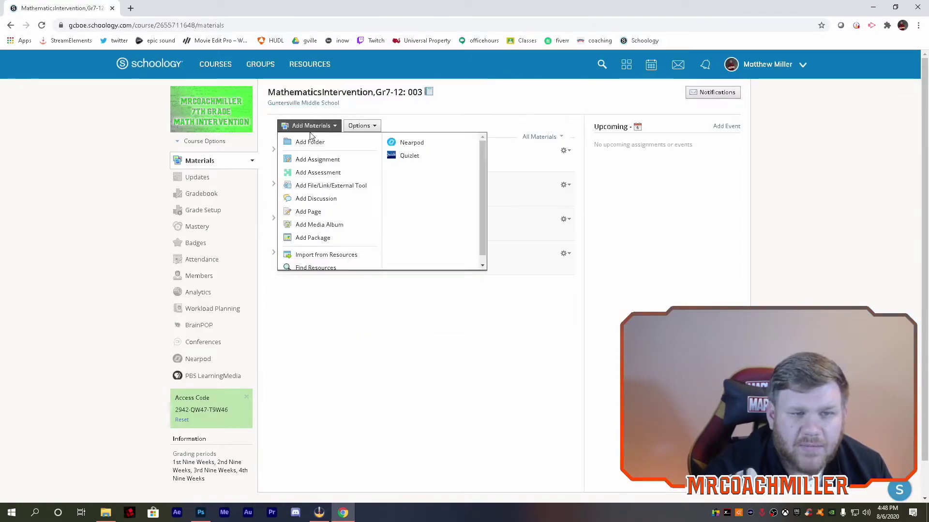
pyautogui.click(310, 141)
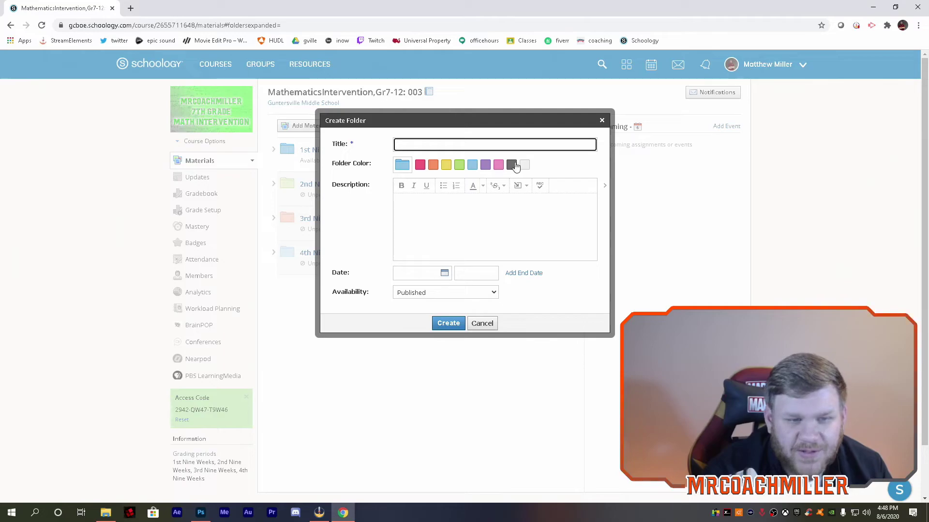
pyautogui.click(411, 141)
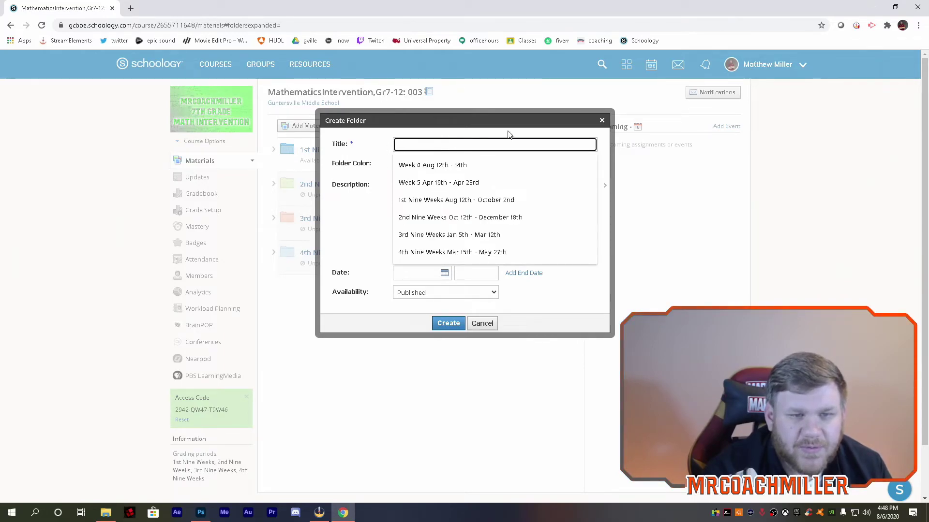
pyautogui.click(601, 120)
# - Open the Accelerated Mathematics 7 course and examine its announcement banner and the standards described under the 1st Nine Weeks folder
pyautogui.click(215, 64)
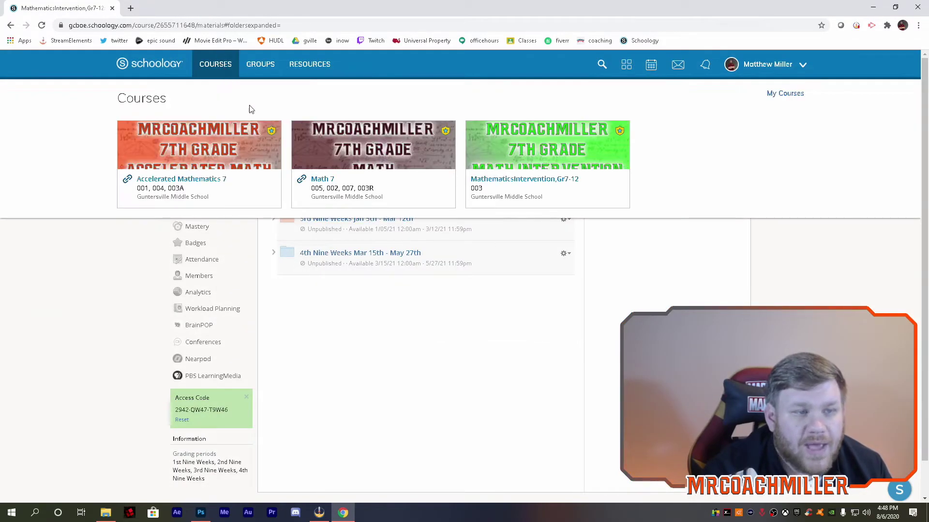
pyautogui.click(219, 139)
pyautogui.scroll(-5, 363, 242)
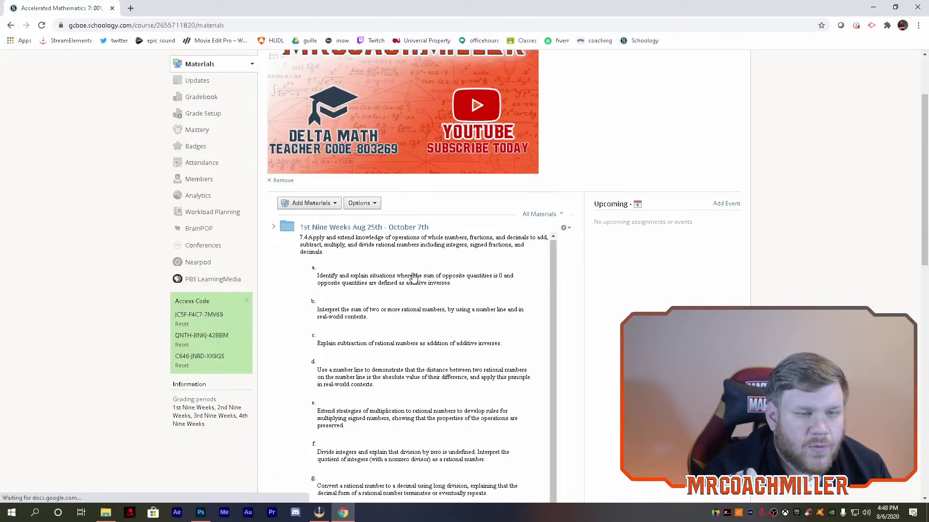
pyautogui.scroll(-6, 365, 262)
pyautogui.scroll(5, 387, 263)
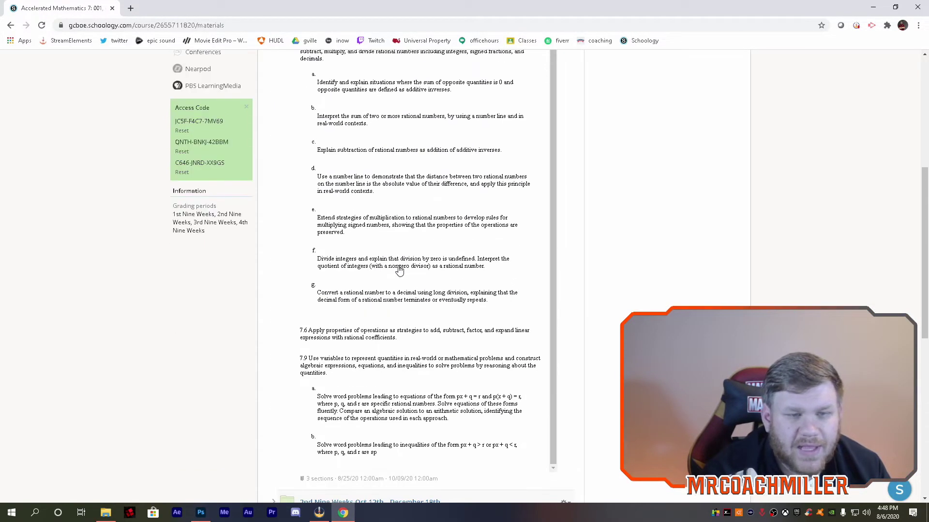
pyautogui.scroll(2, 421, 228)
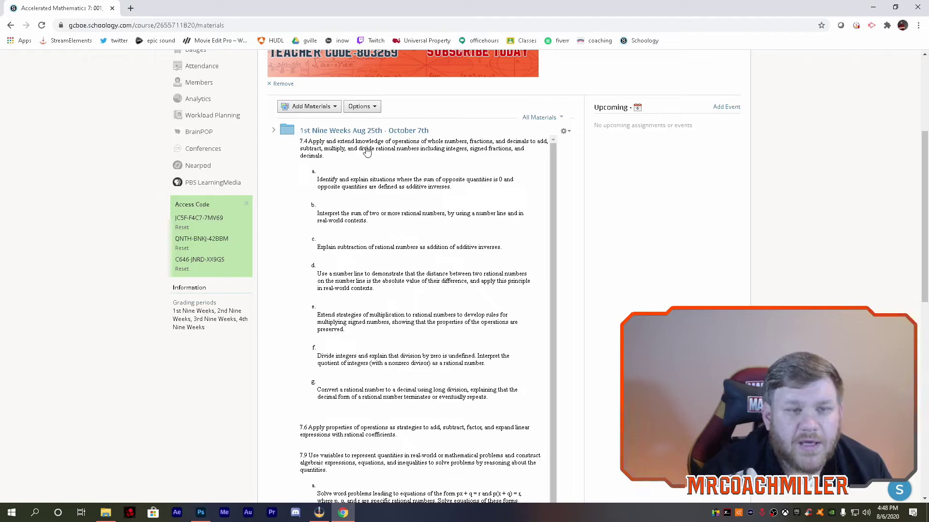
pyautogui.scroll(-3, 378, 208)
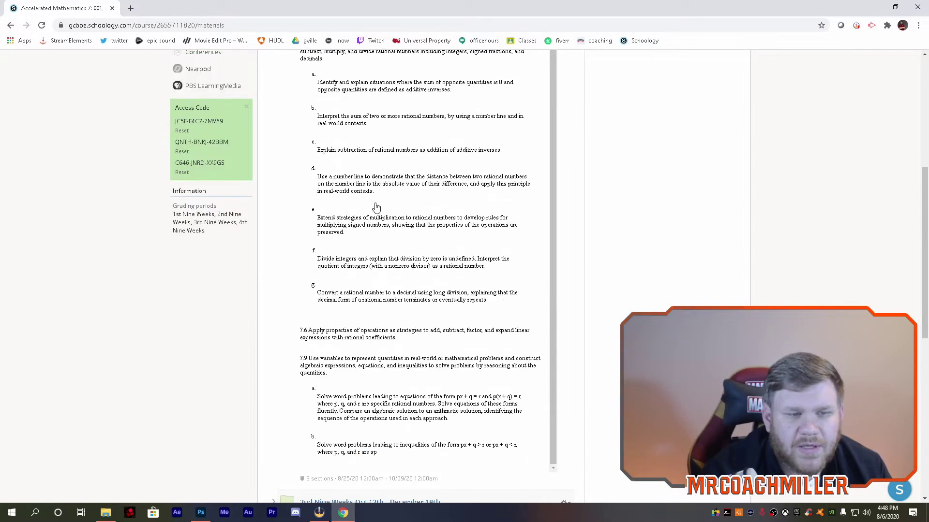
pyautogui.scroll(3, 387, 211)
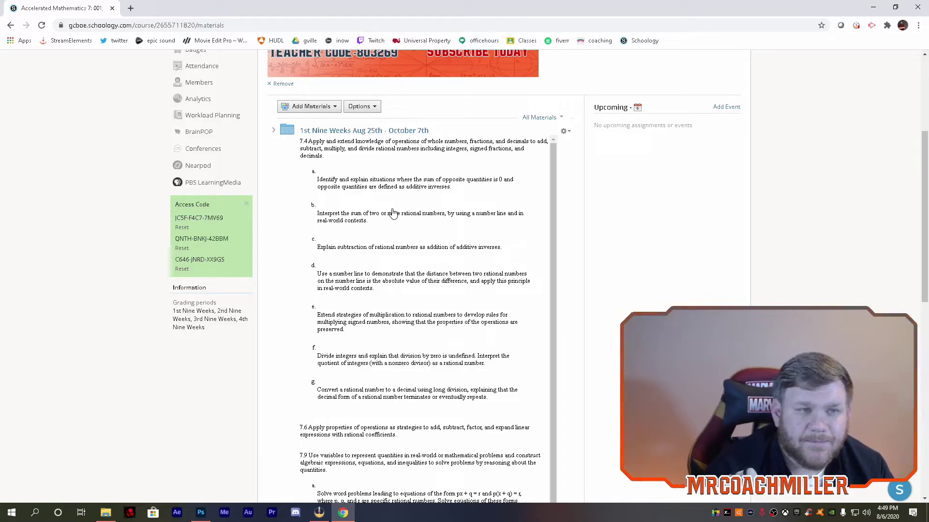
pyautogui.scroll(4, 202, 91)
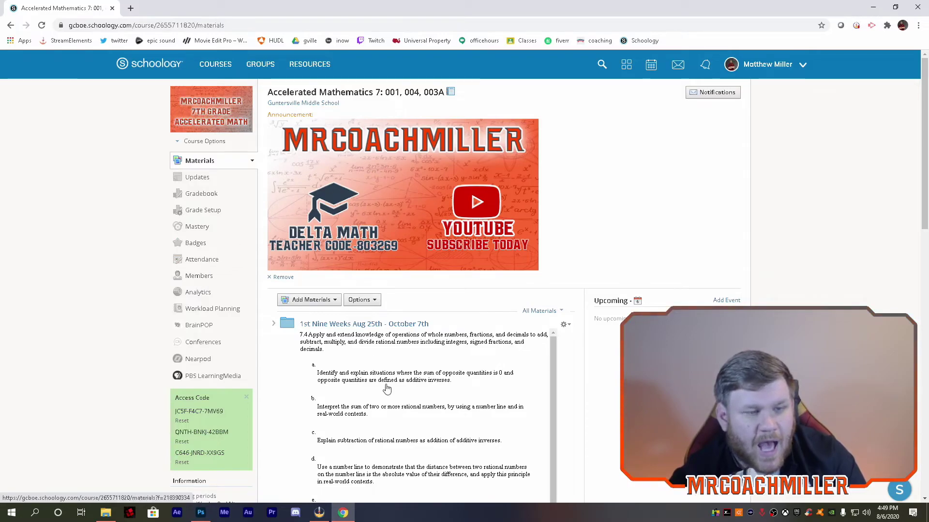
pyautogui.scroll(-2, 372, 363)
pyautogui.scroll(2, 342, 242)
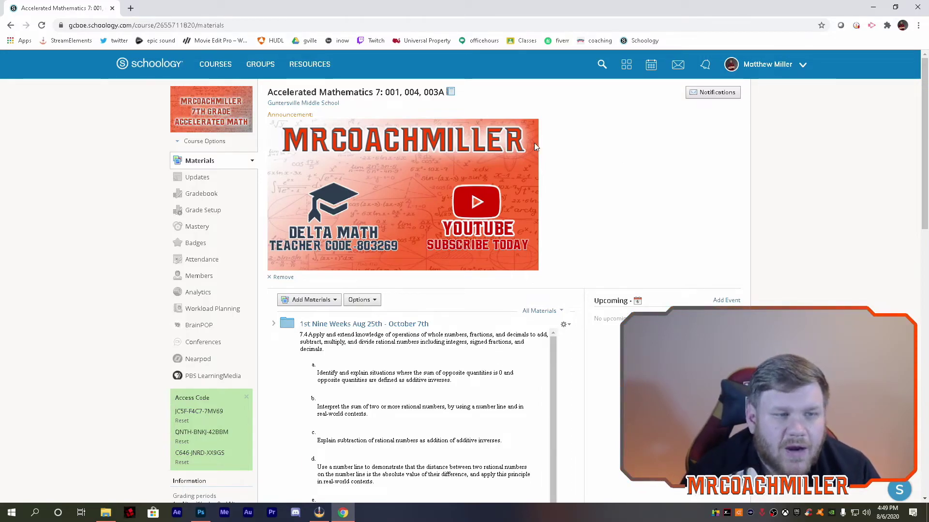
pyautogui.scroll(-4, 382, 291)
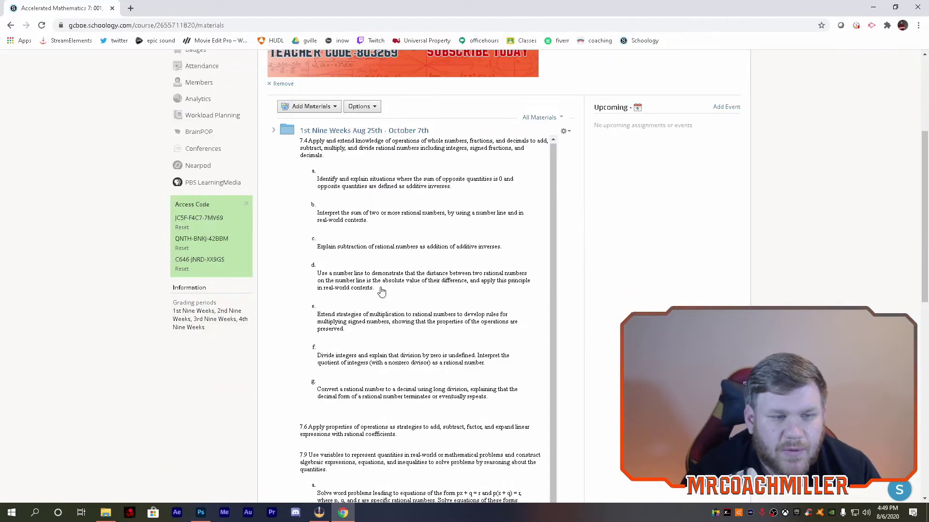
pyautogui.scroll(-11, 375, 294)
pyautogui.scroll(14, 367, 290)
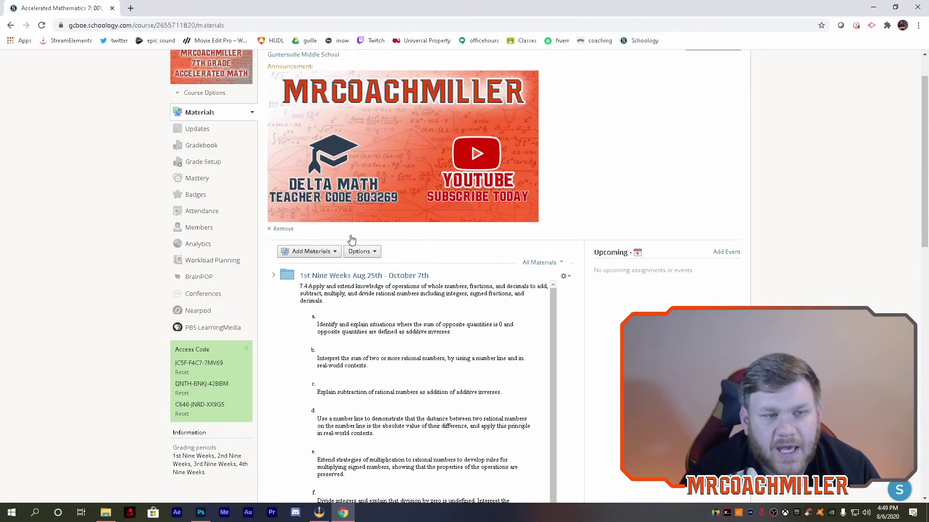
pyautogui.scroll(1, 454, 270)
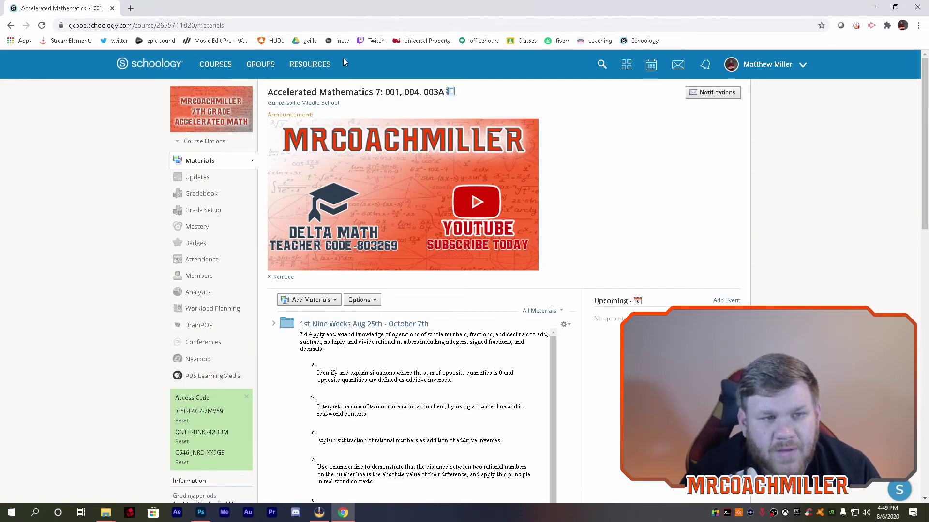
# - Open the personal resources, examine the list of standards-based collections, and check the options for managing them
pyautogui.click(320, 64)
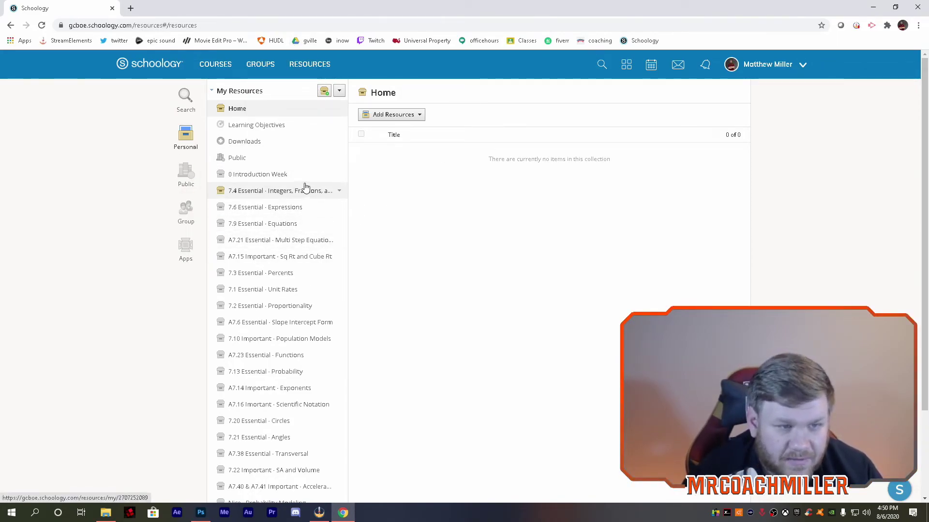
pyautogui.scroll(-3, 304, 279)
pyautogui.scroll(3, 303, 280)
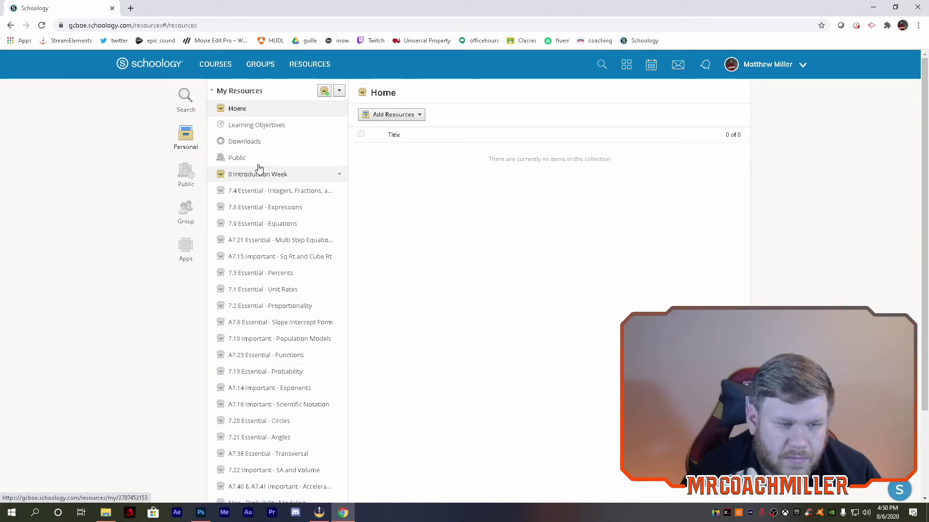
pyautogui.click(339, 91)
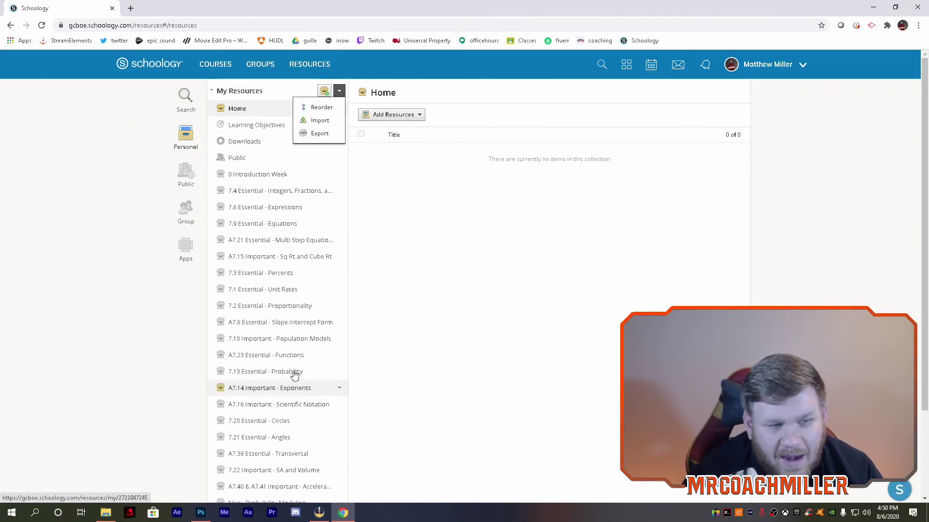
pyautogui.scroll(-3, 291, 339)
pyautogui.scroll(3, 306, 302)
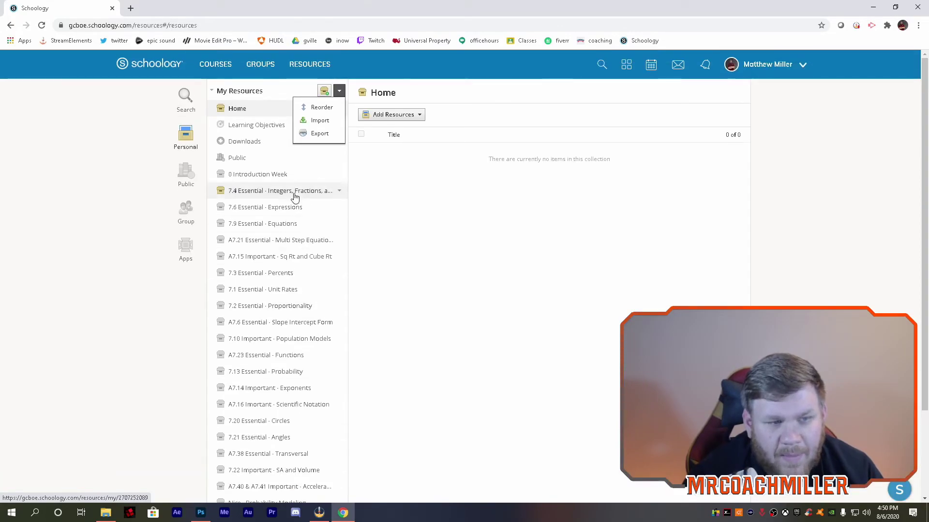
pyautogui.click(402, 208)
# - Return to the Accelerated Mathematics 7 course and check the account options, closing them without choosing any
pyautogui.click(207, 64)
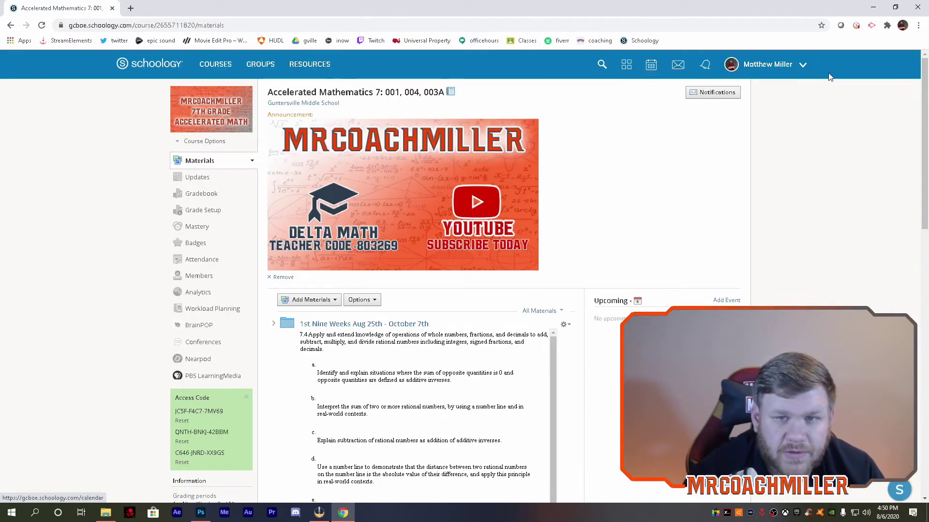
pyautogui.click(797, 65)
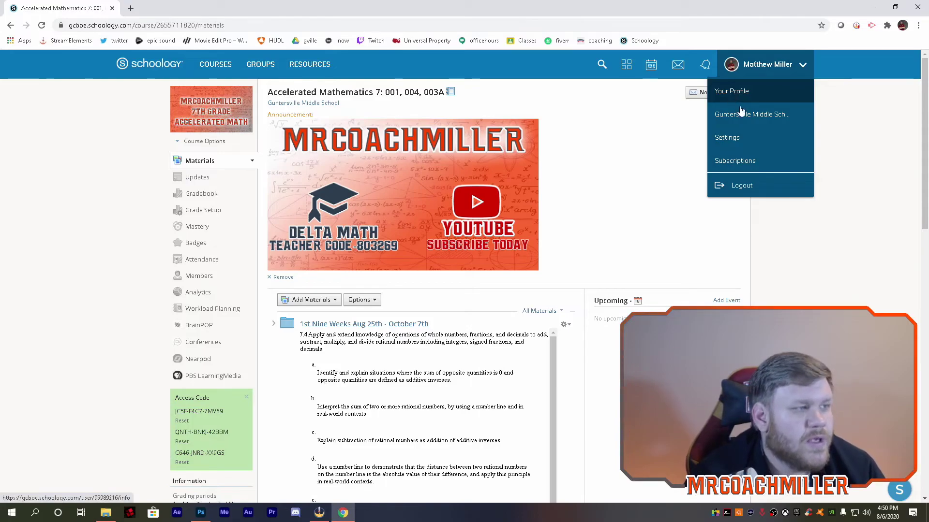
pyautogui.click(858, 125)
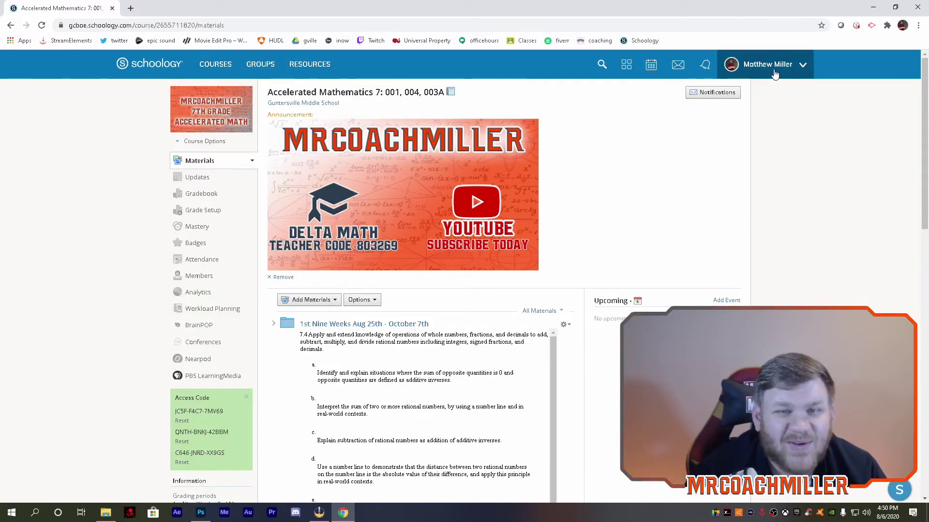